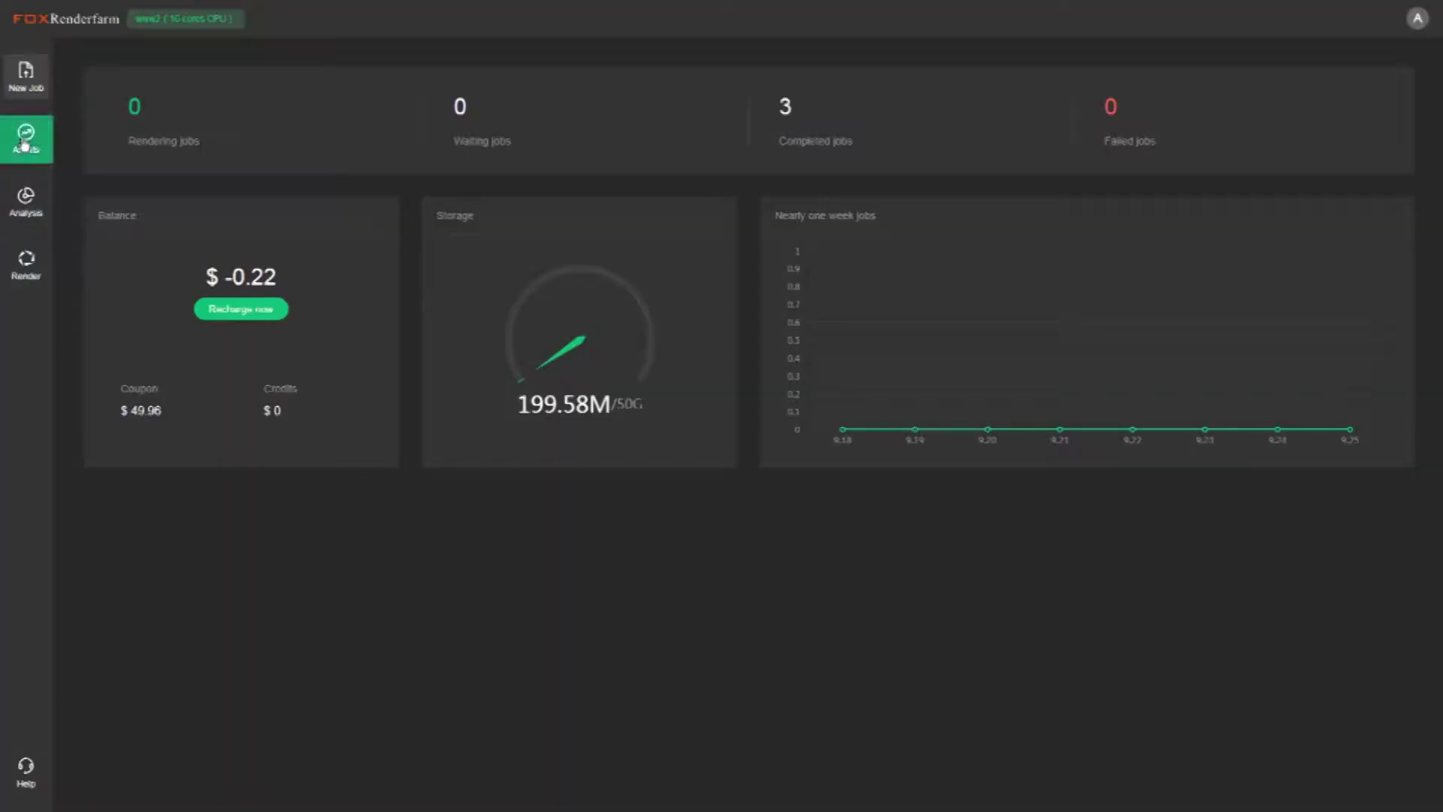
Go to the Assets page, which lists the root directory's Client and E folders
left_click(24, 143)
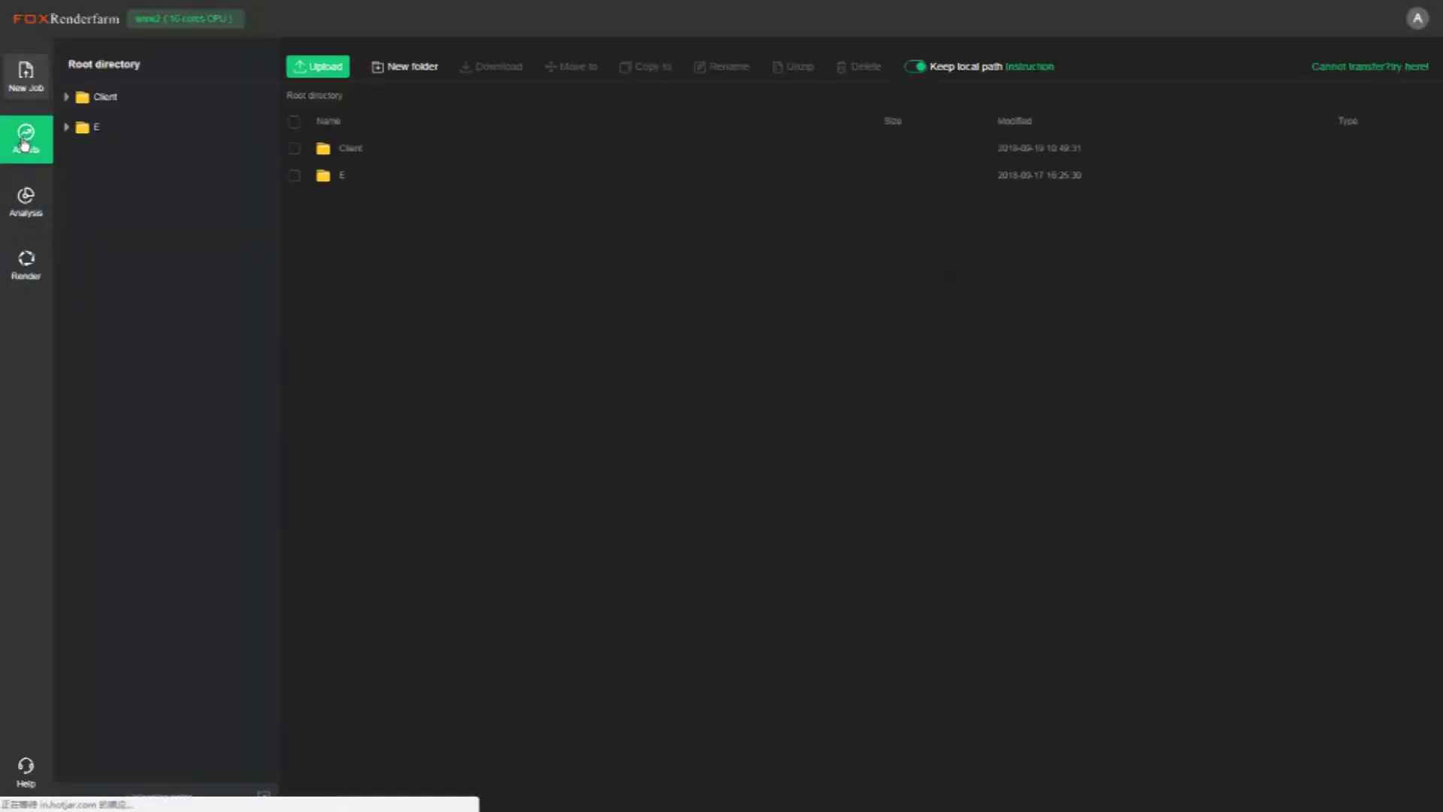
Show the Blender section of the uploading notes
left_click(265, 799)
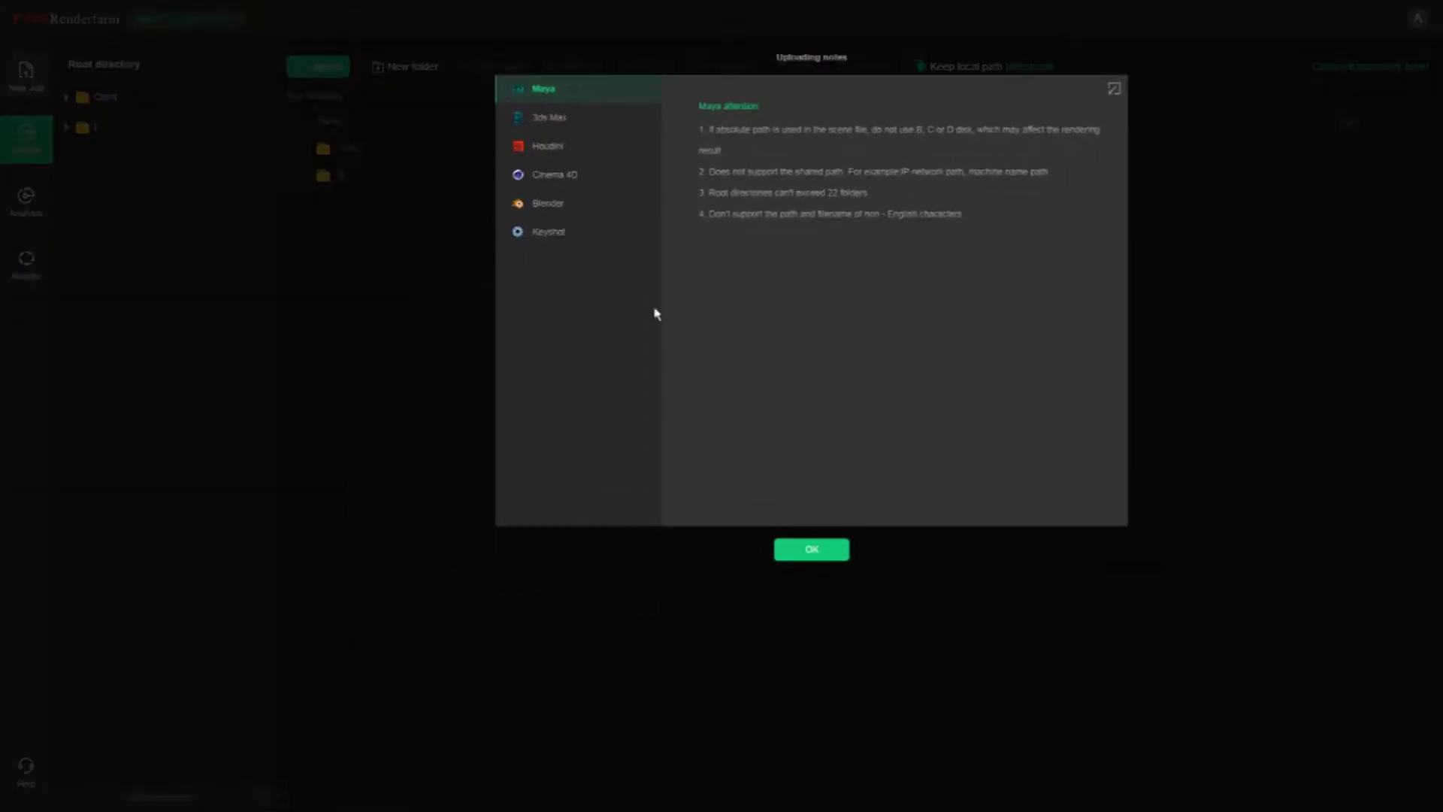
left_click(560, 214)
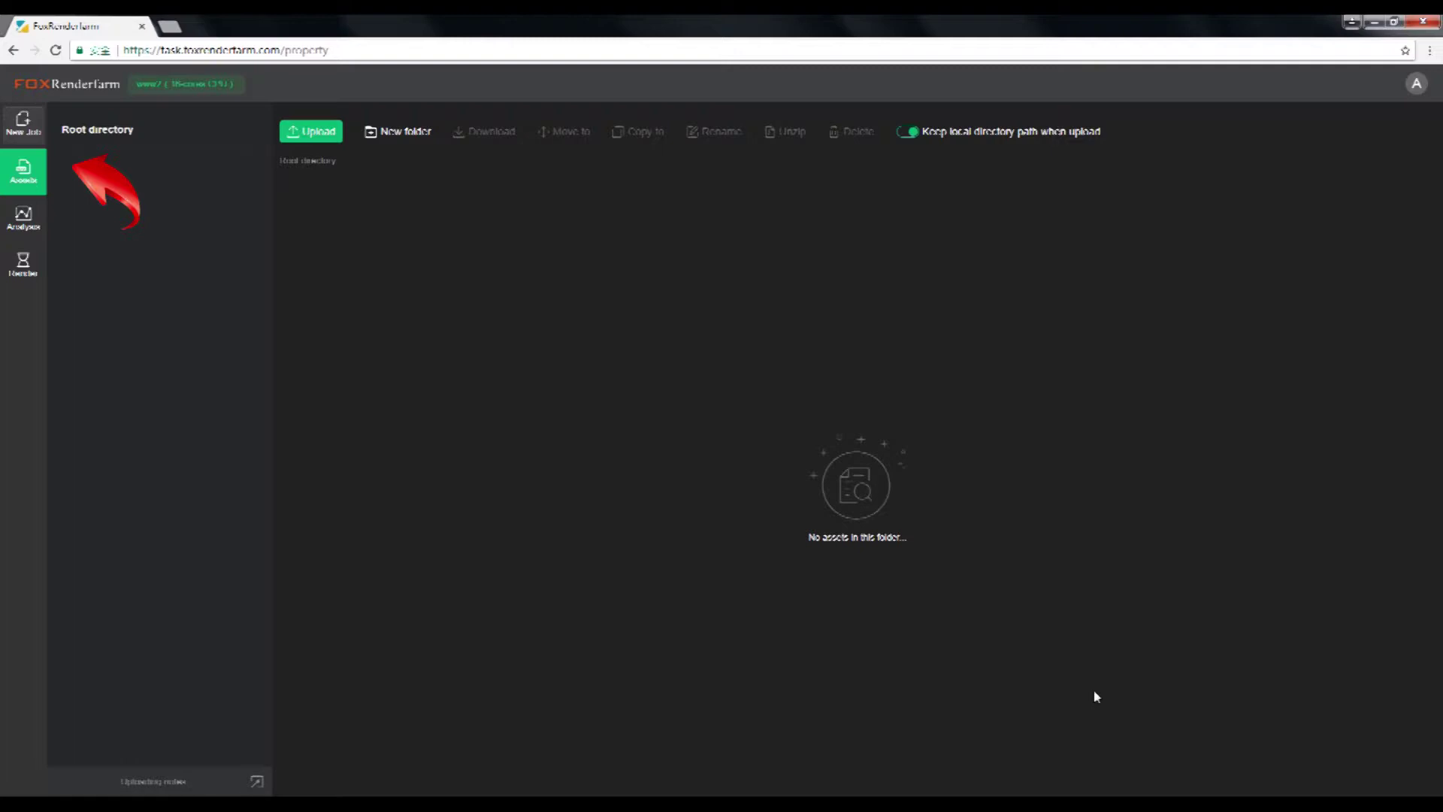
Choose Upload folder from the Upload menu
mouse_move(292, 134)
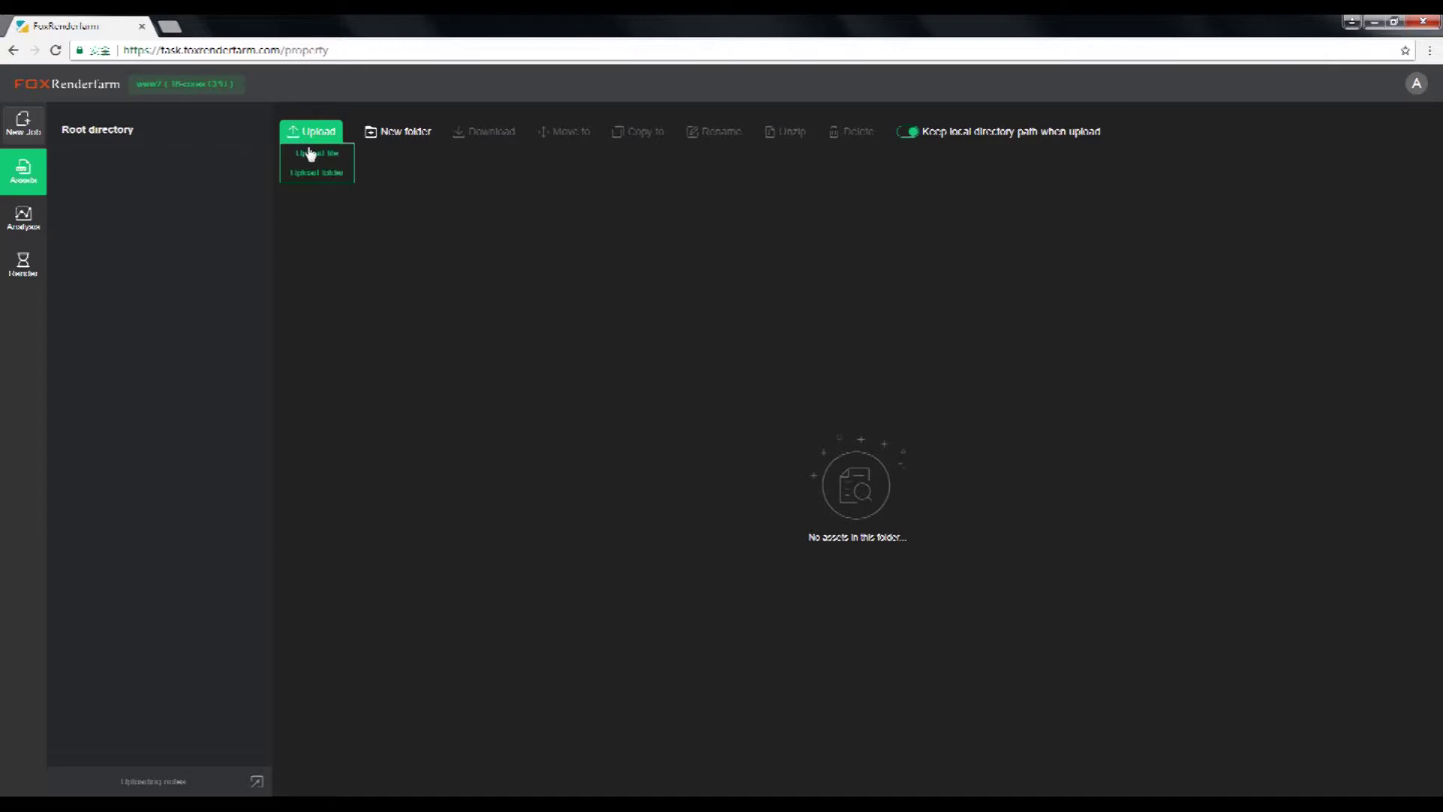
left_click(329, 179)
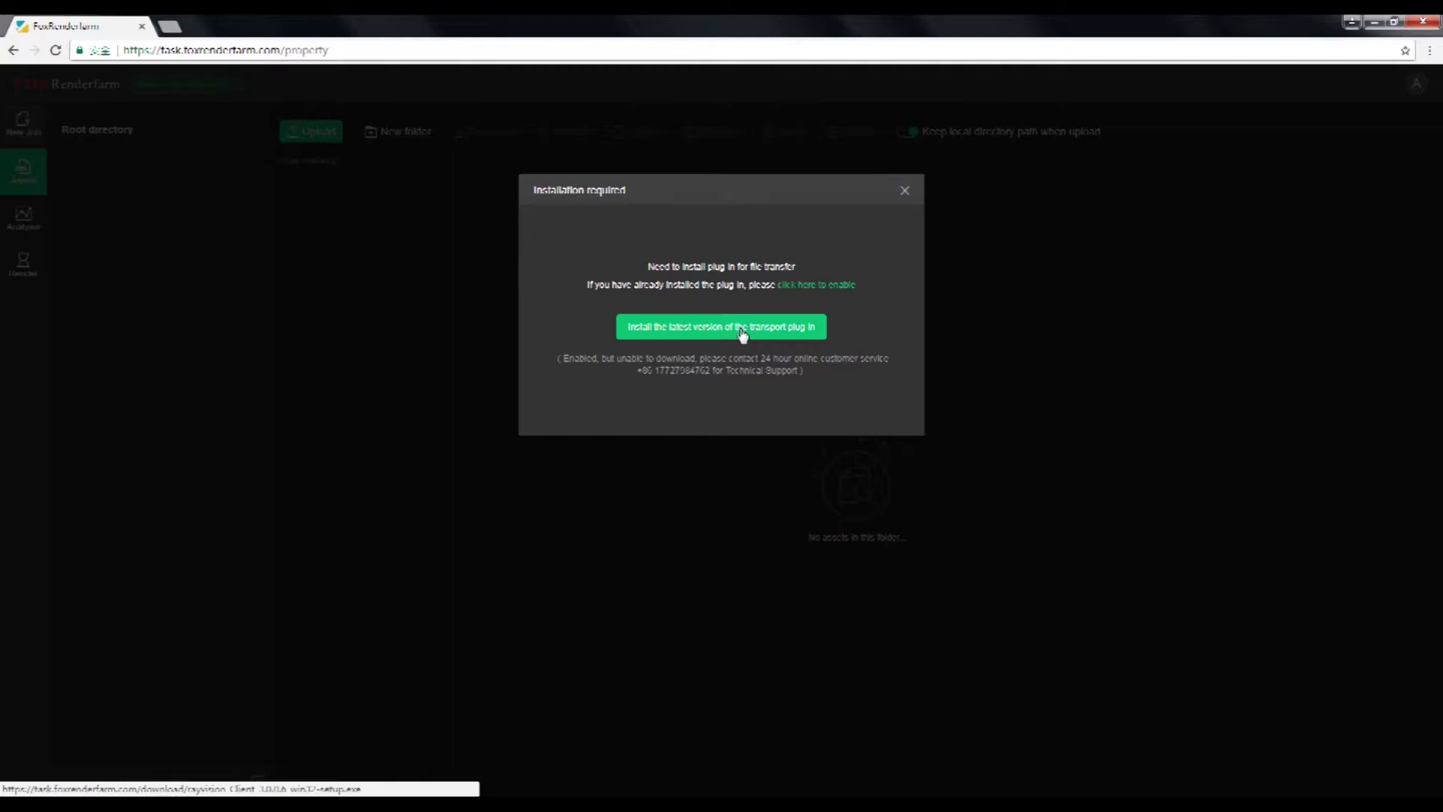
Download the transport plug-in installer and launch it in English
left_click(742, 333)
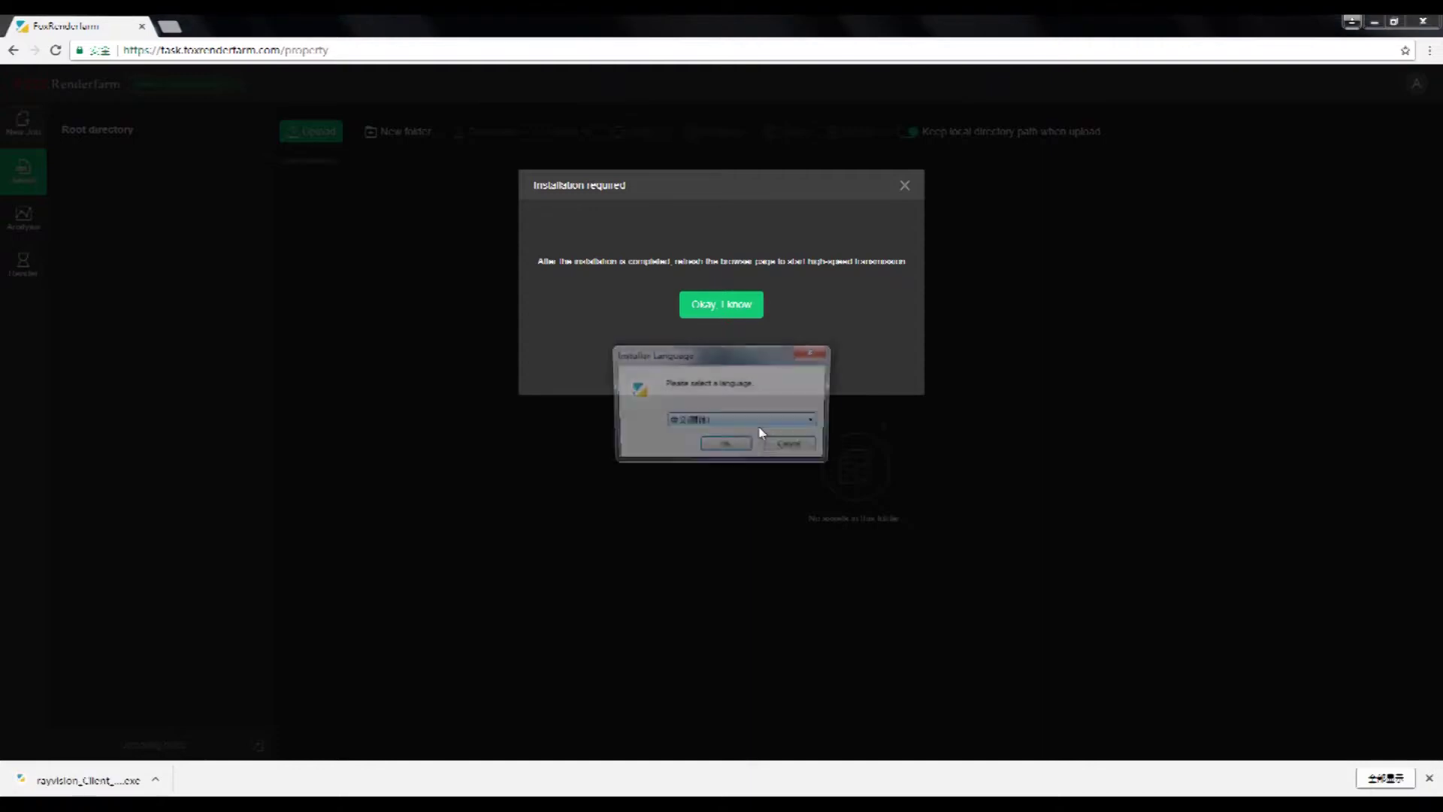
left_click(752, 423)
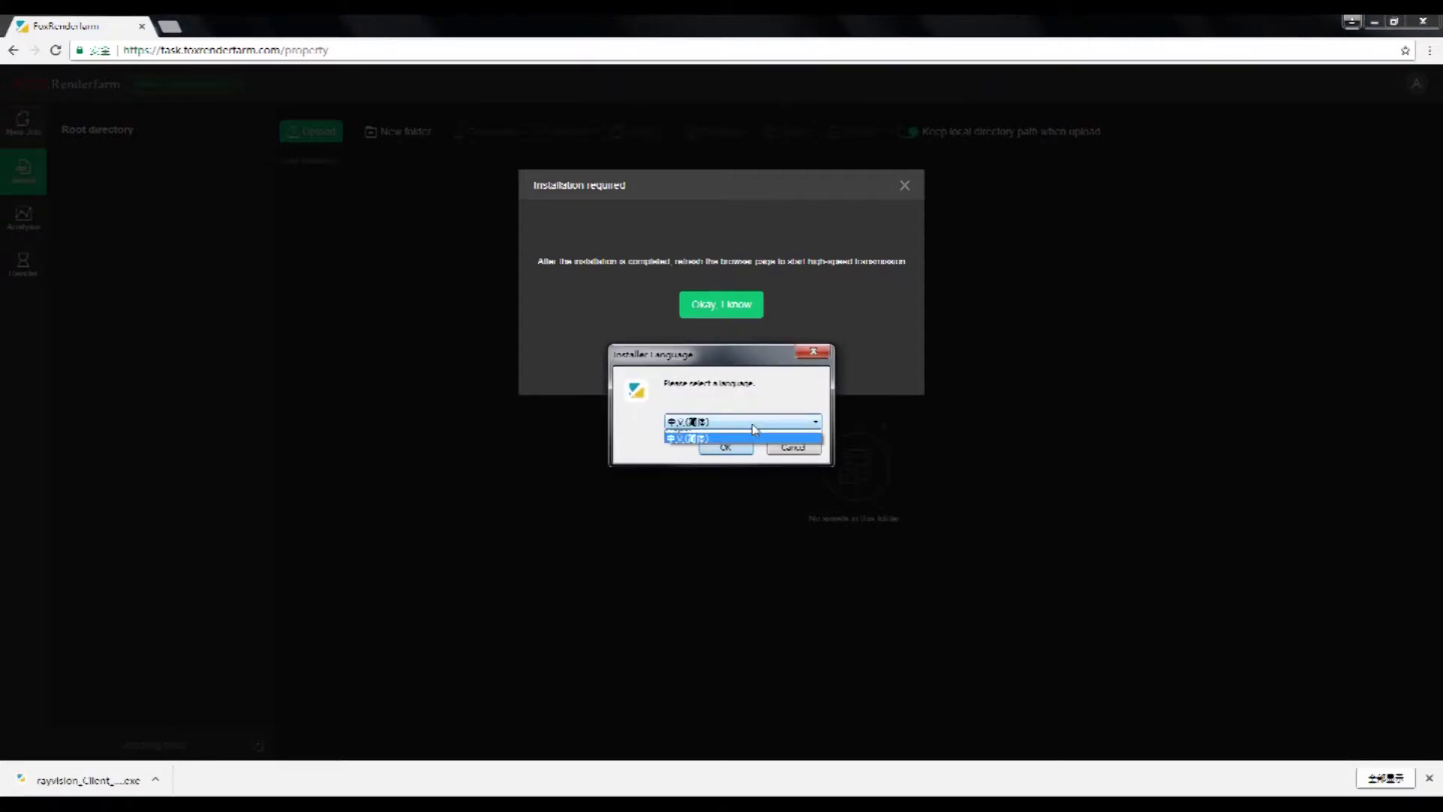
left_click(751, 436)
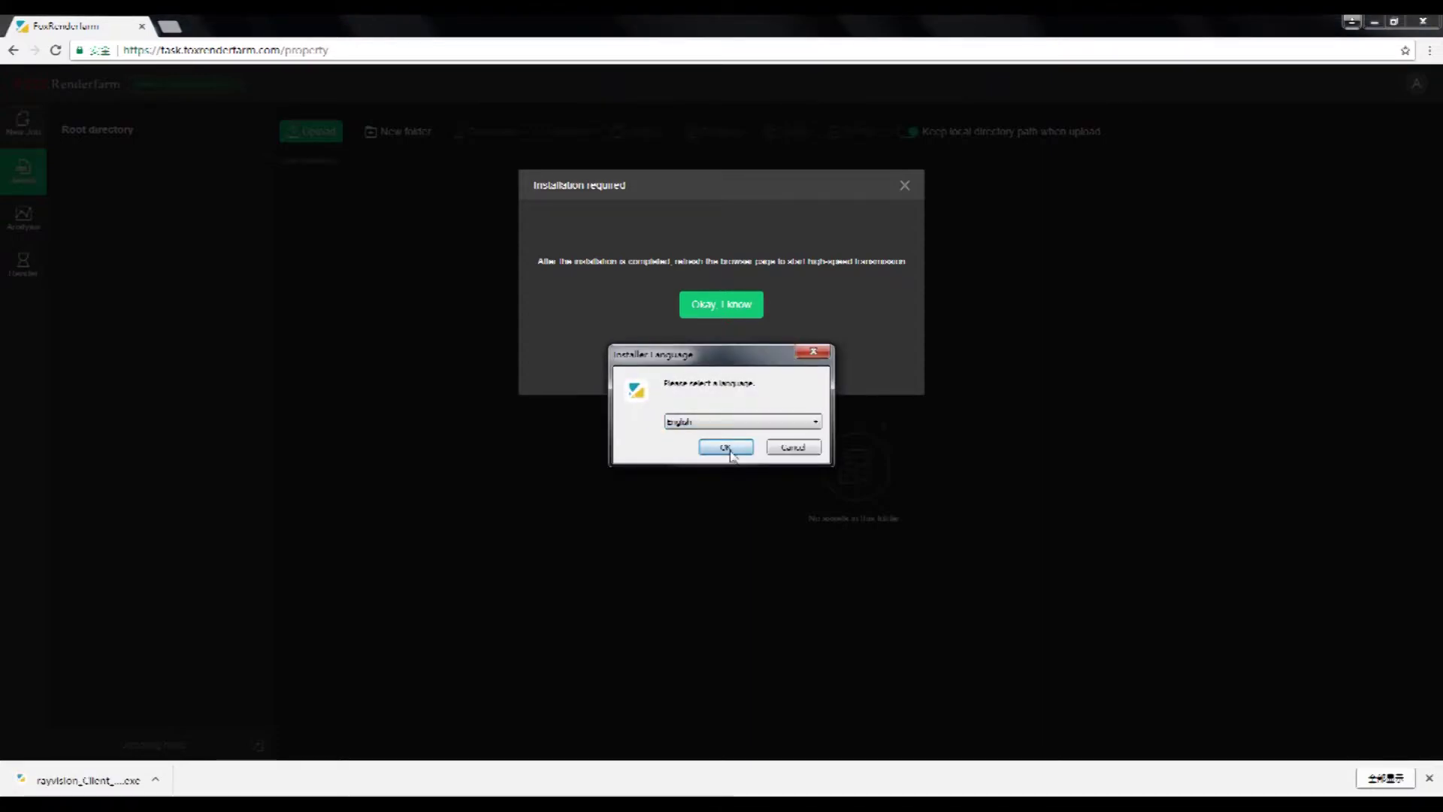
left_click(729, 450)
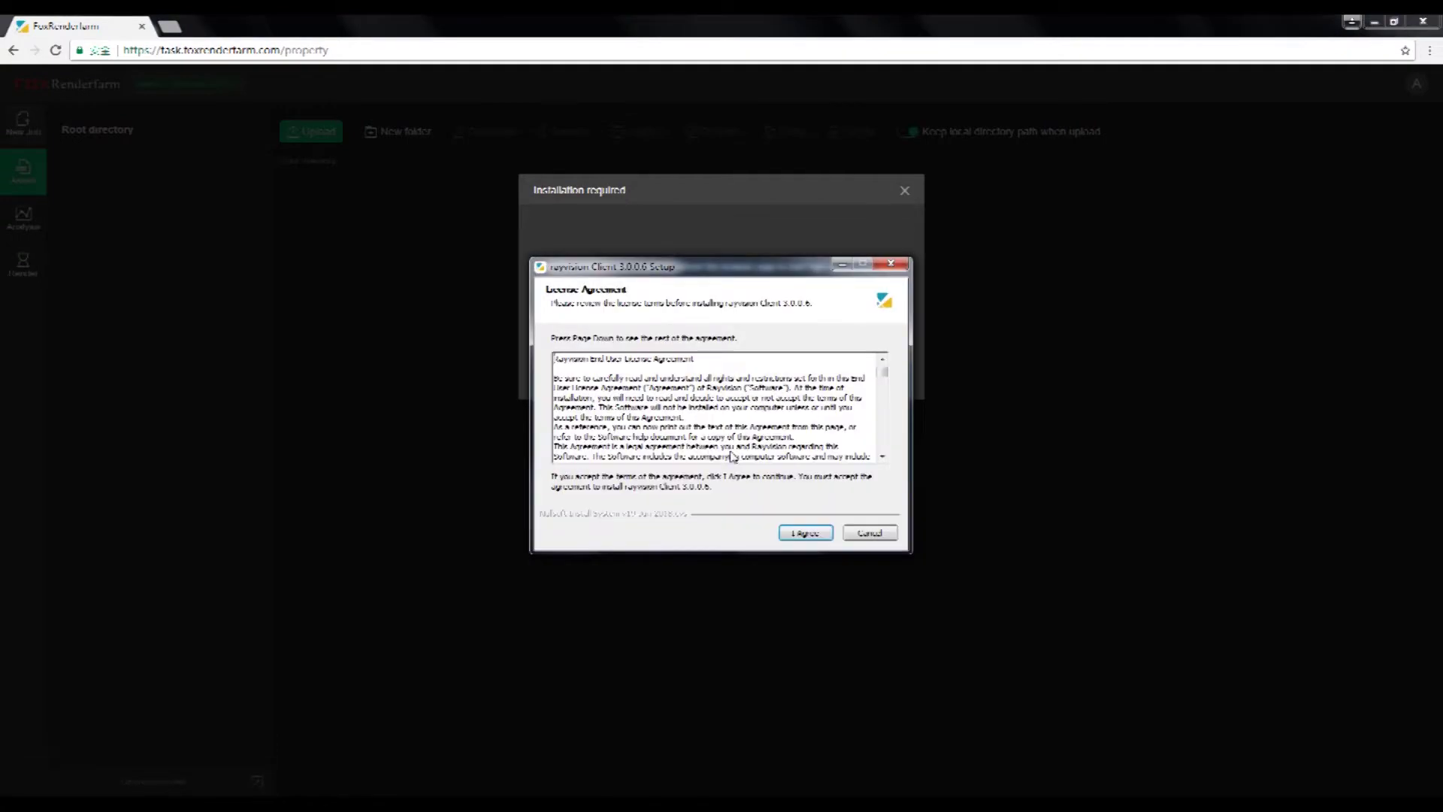
Accept the licence and install rayvision Client 3.0.0.6 with default options, then dismiss the notice
left_click(806, 533)
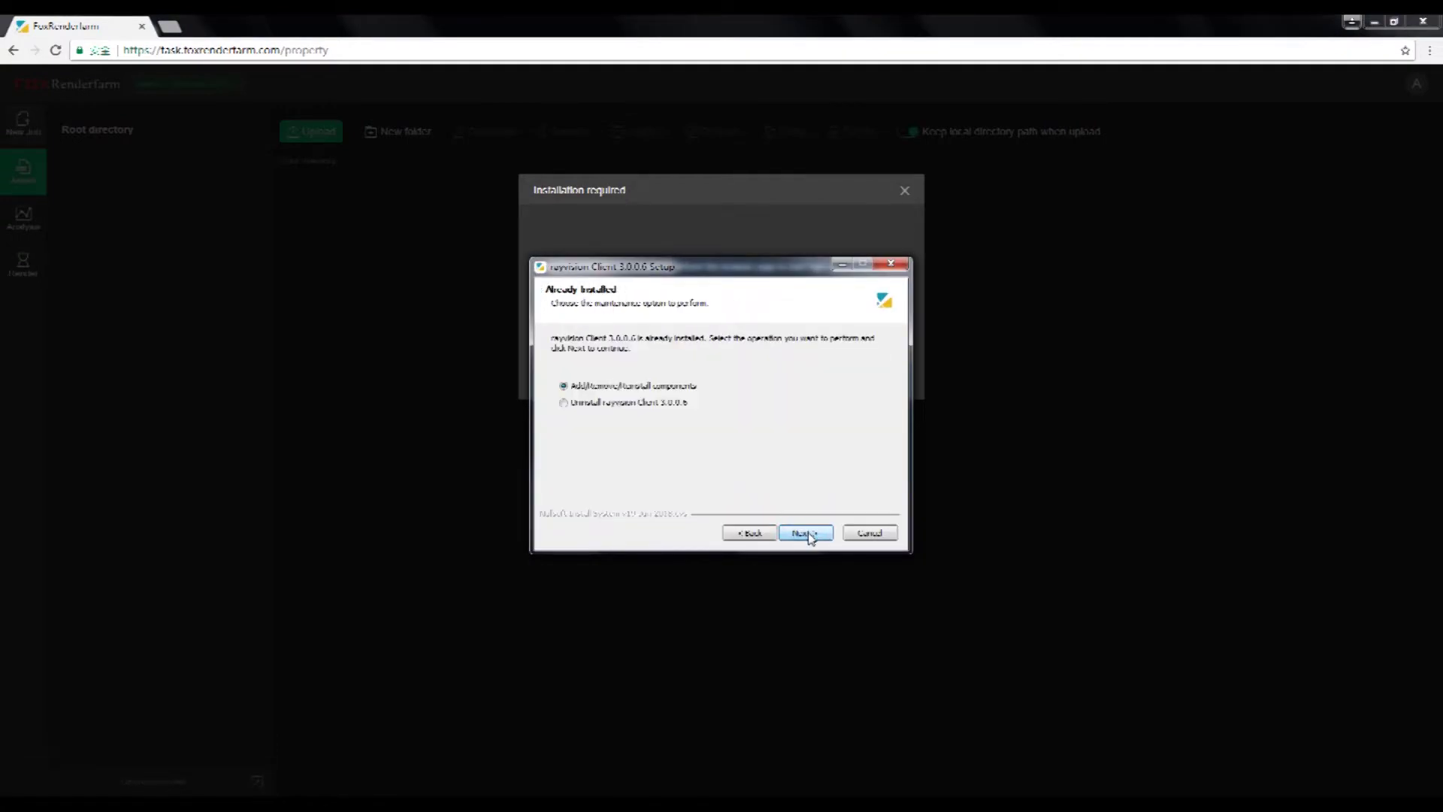
left_click(806, 533)
left_click(806, 533)
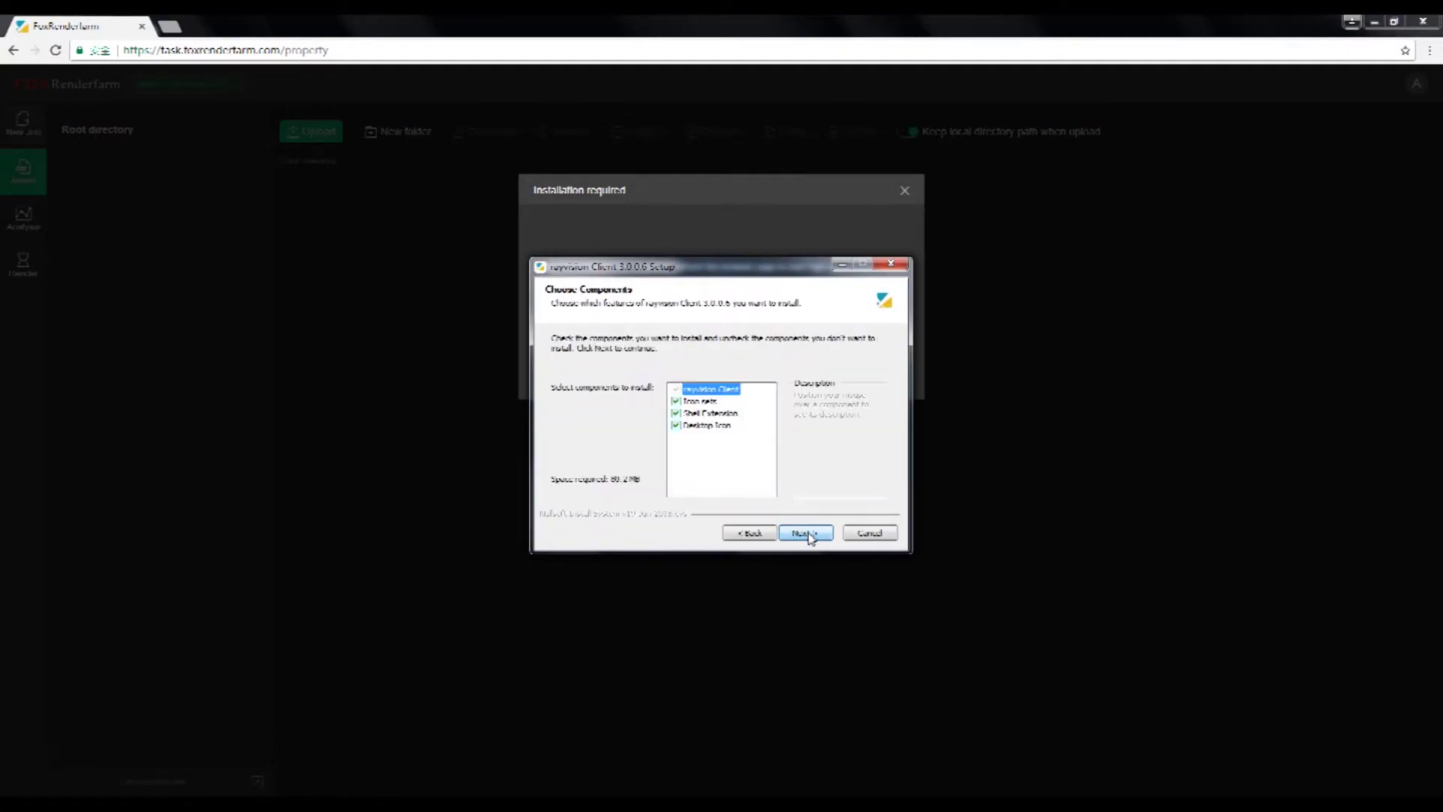
left_click(806, 533)
left_click(806, 533)
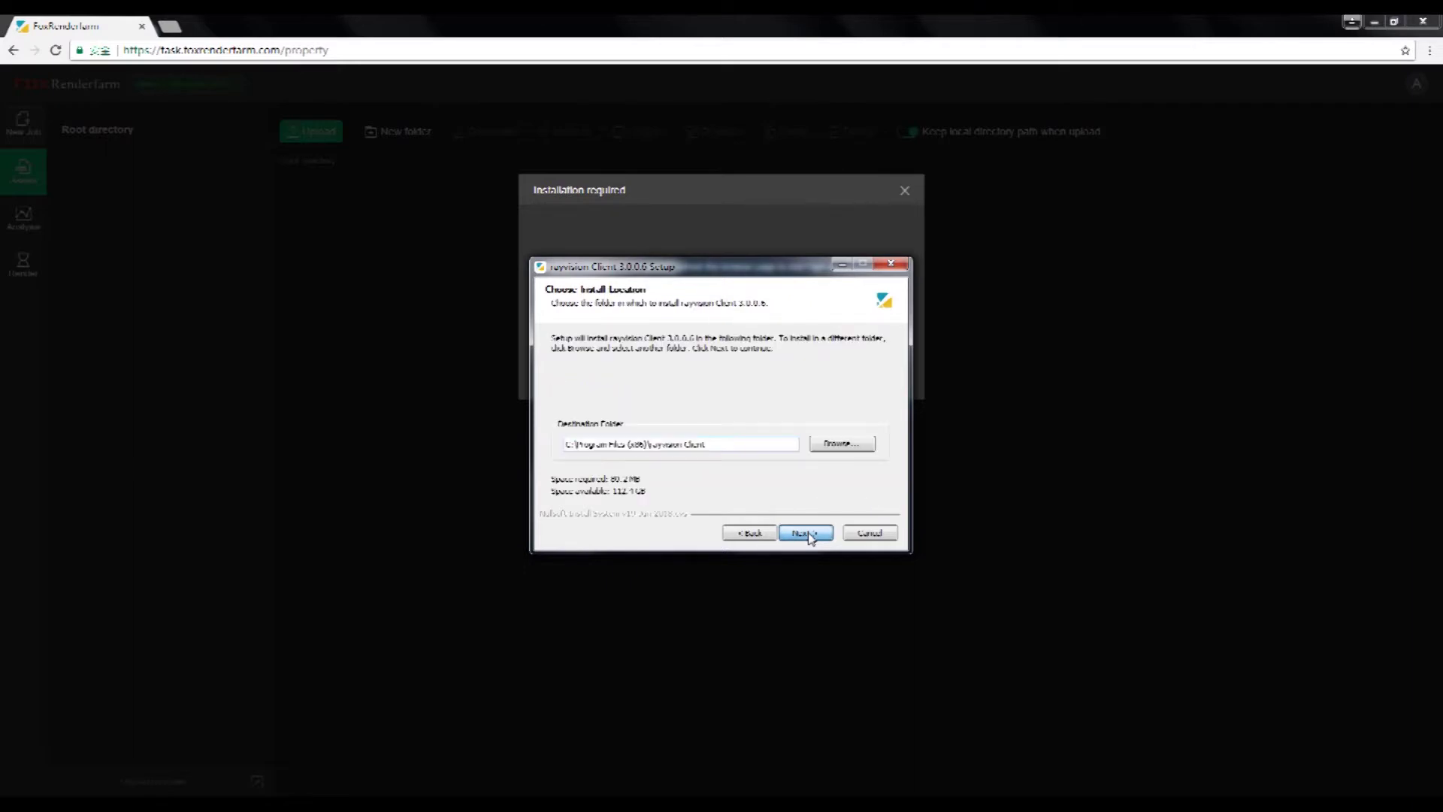
left_click(806, 532)
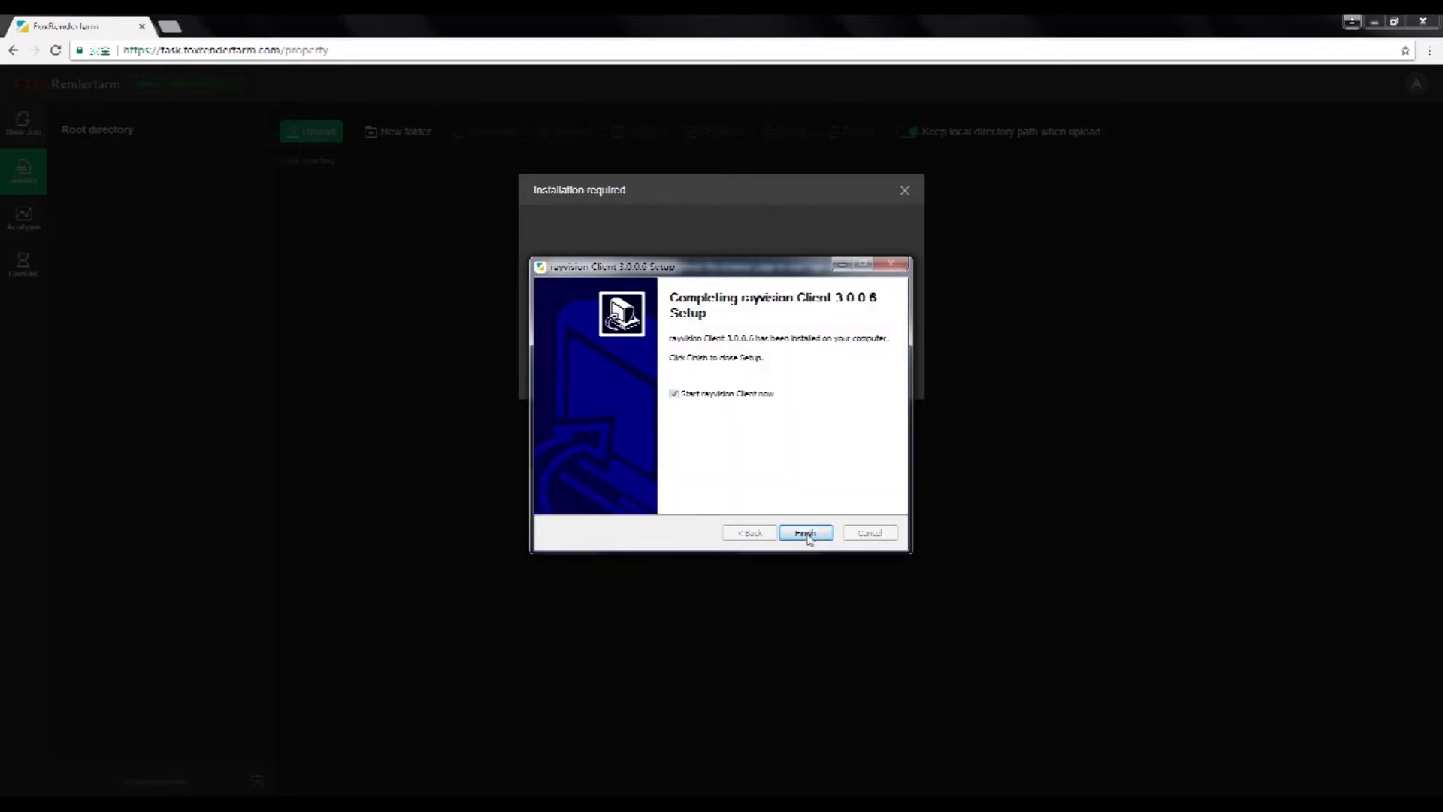
left_click(806, 534)
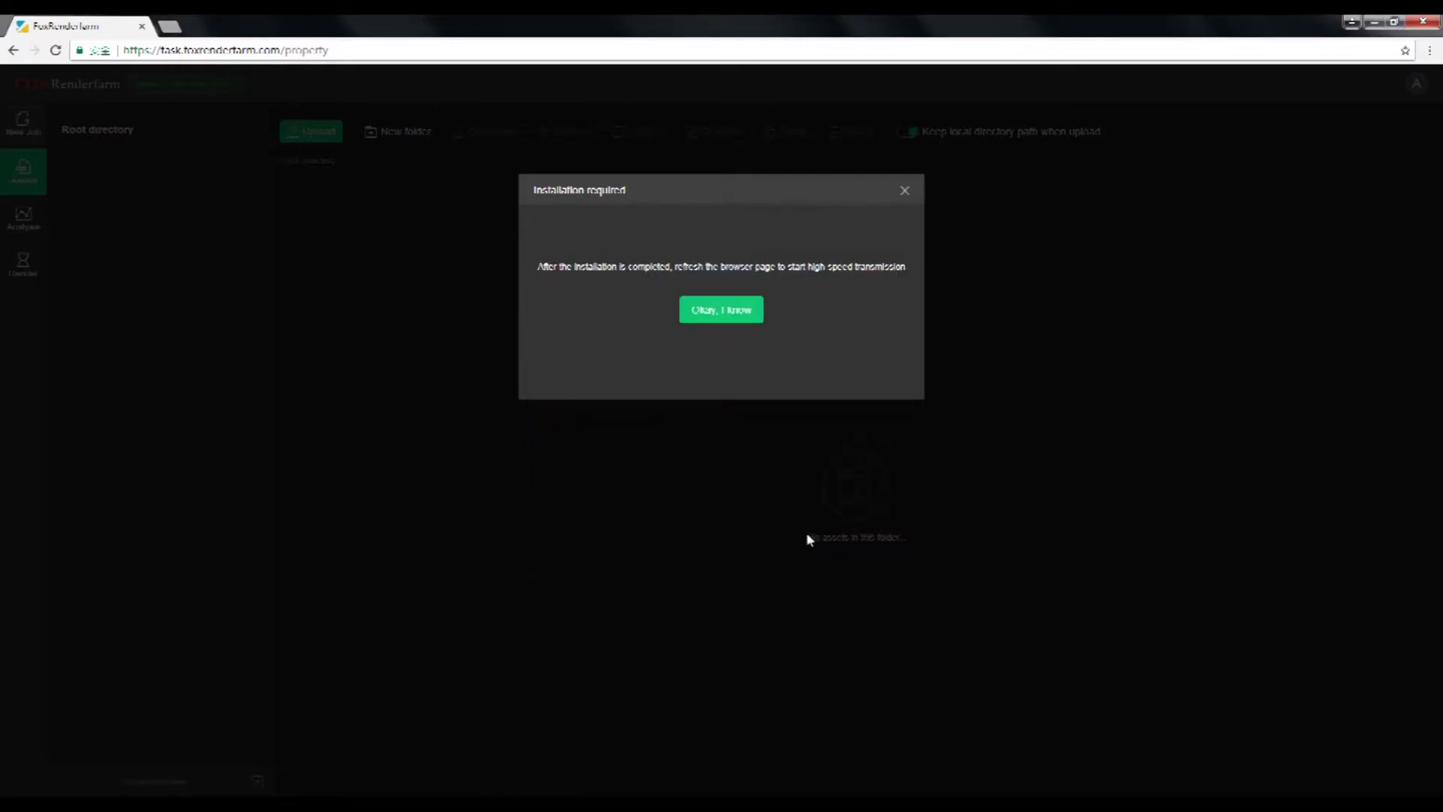
left_click(721, 311)
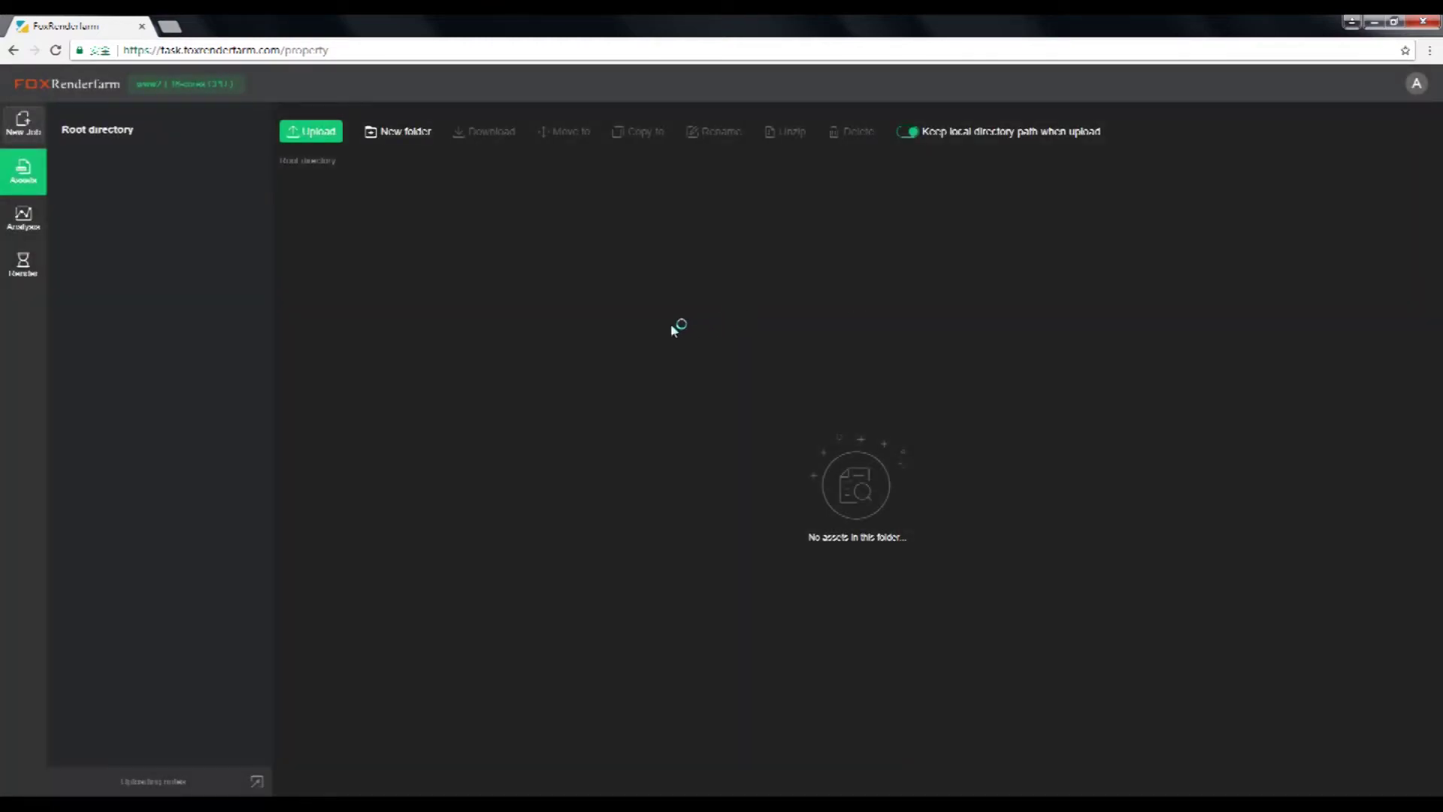
mouse_move(322, 136)
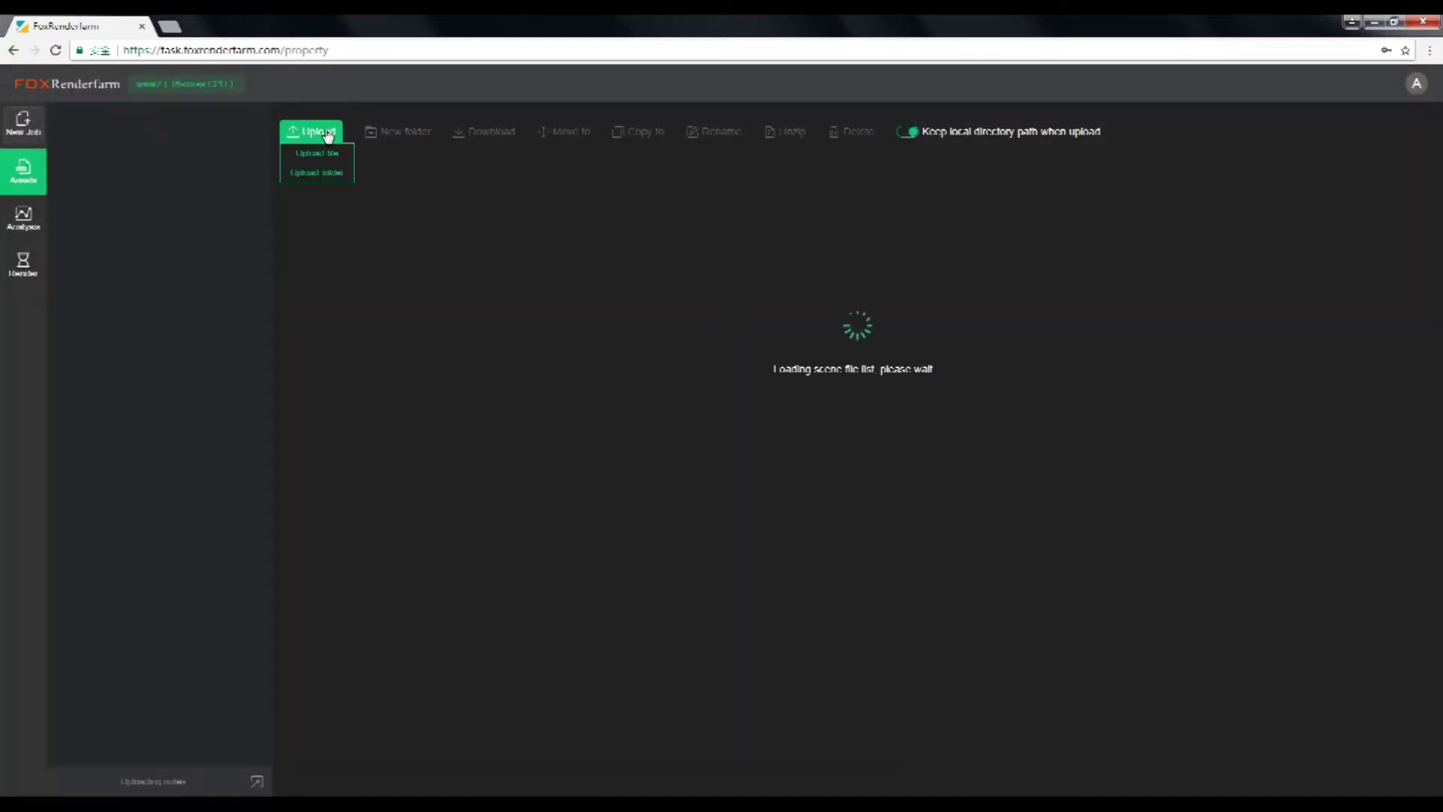
left_click(333, 180)
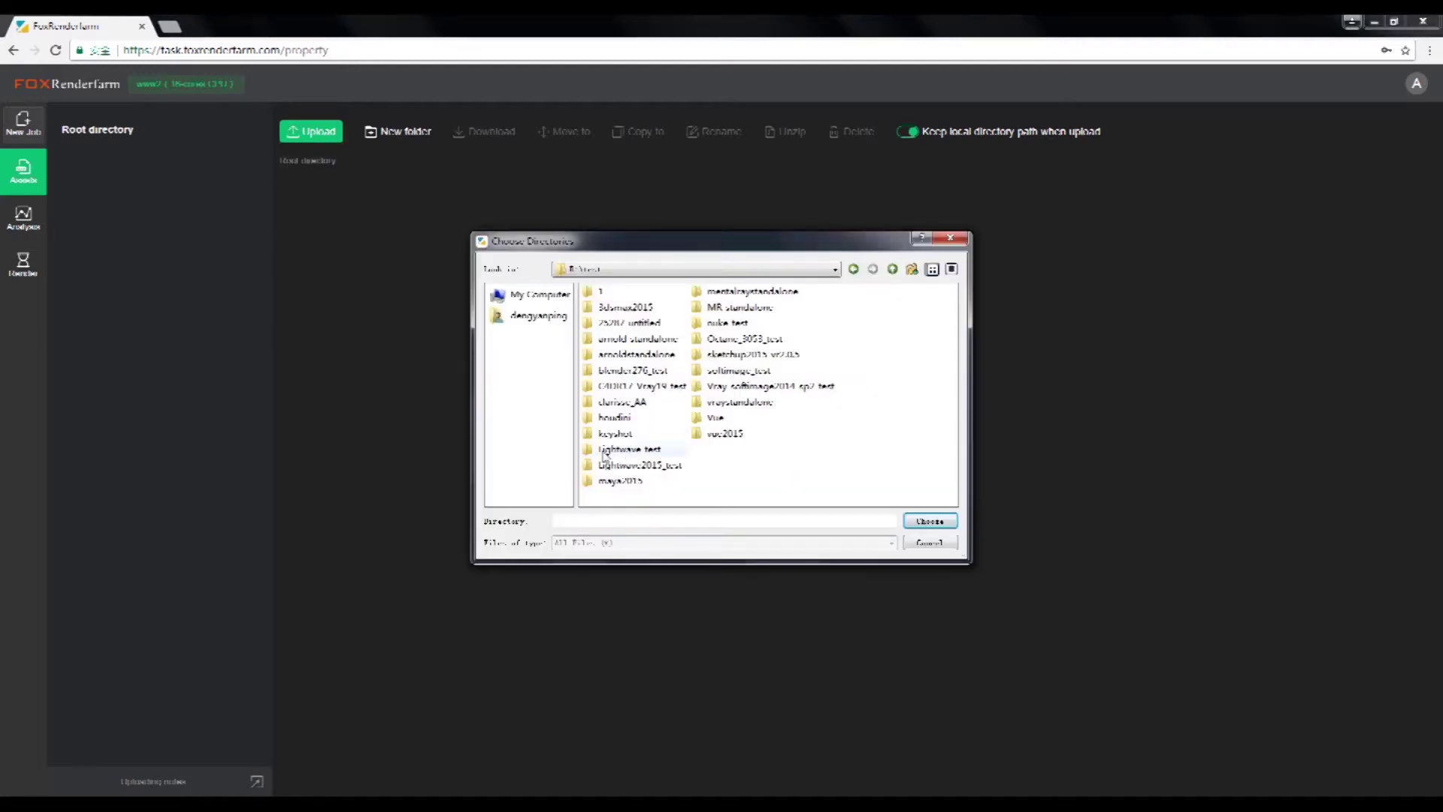
left_click(707, 435)
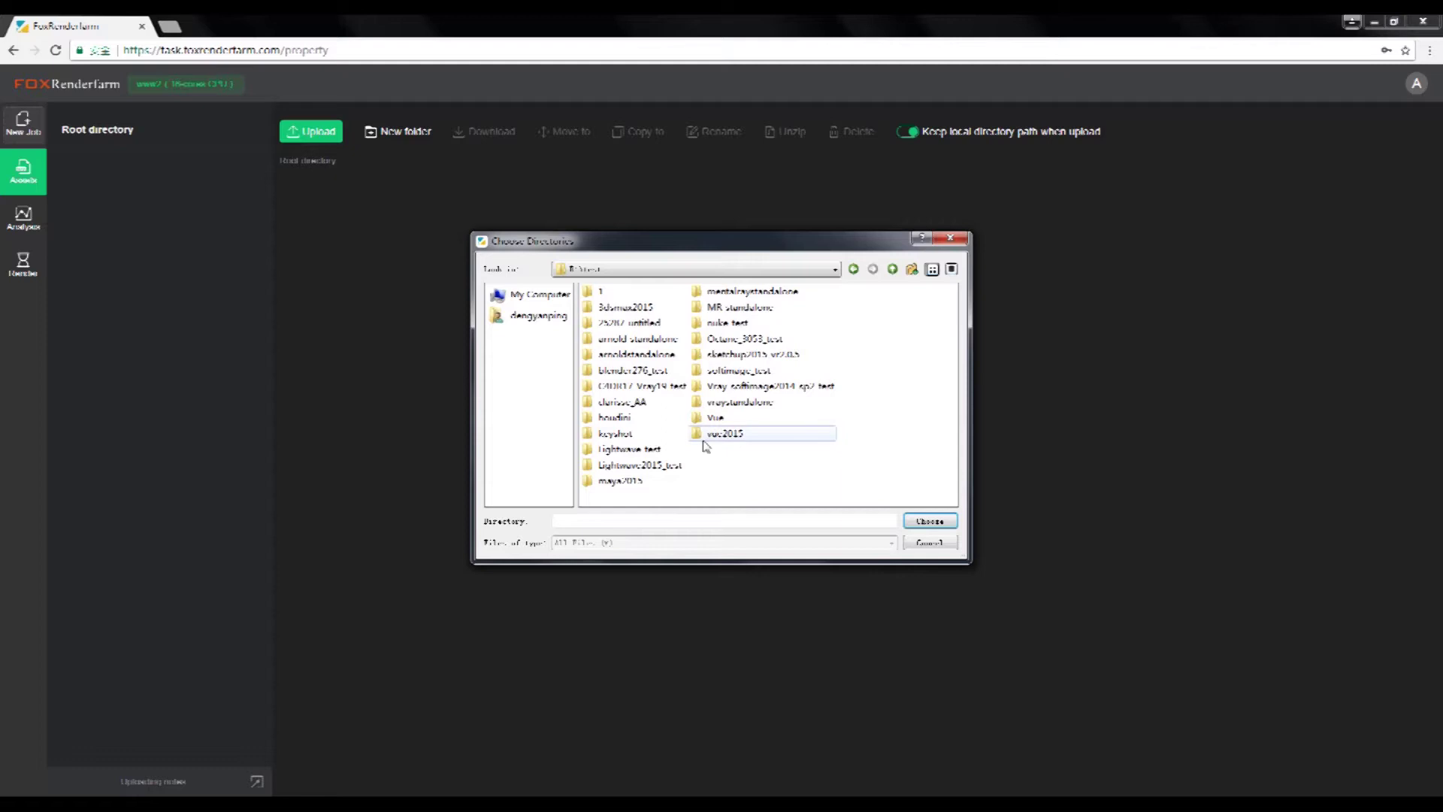
left_click(651, 373)
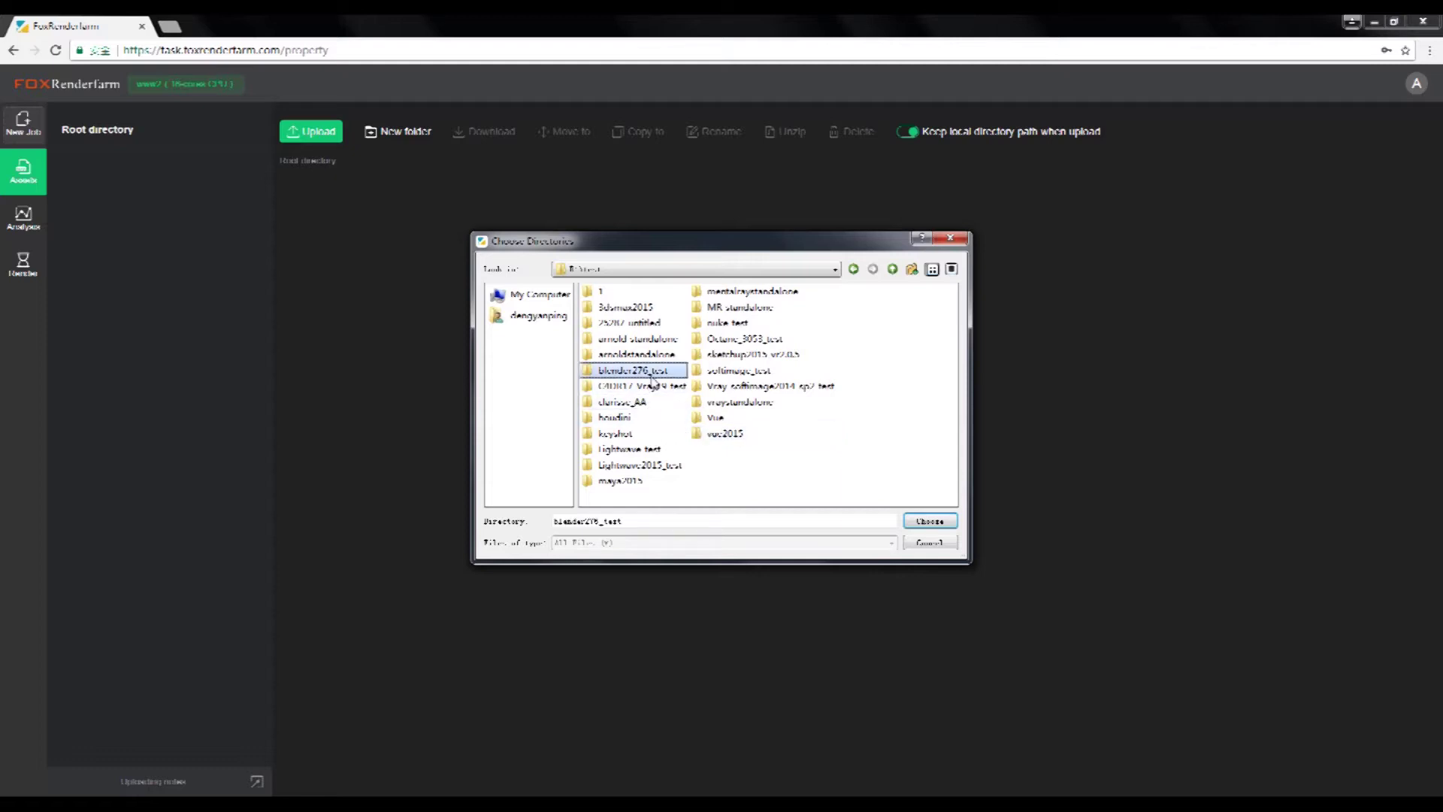
left_click(916, 520)
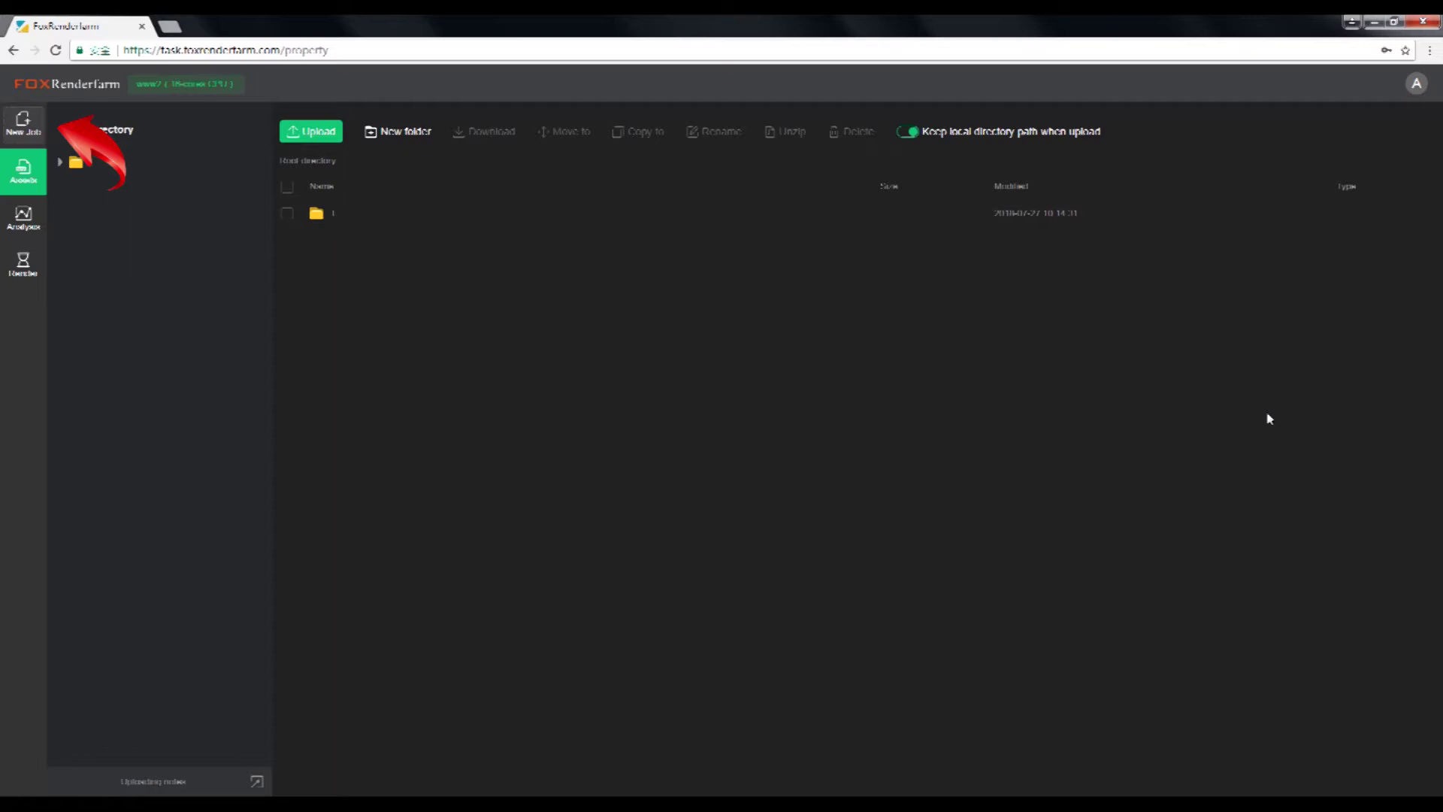
Create a Blender job using /E/test/render276_test/test_276.blend as the scene file
left_click(30, 129)
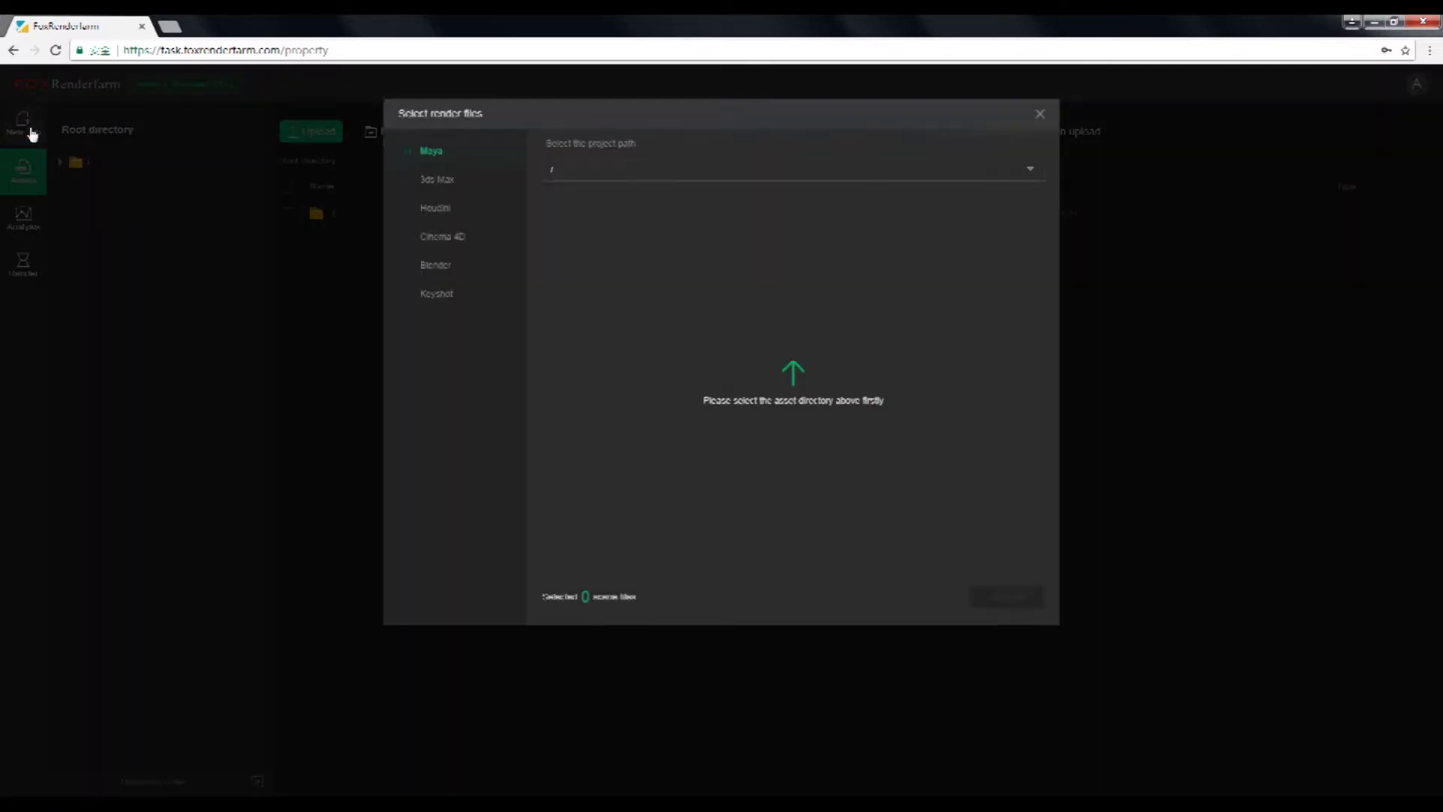
left_click(451, 275)
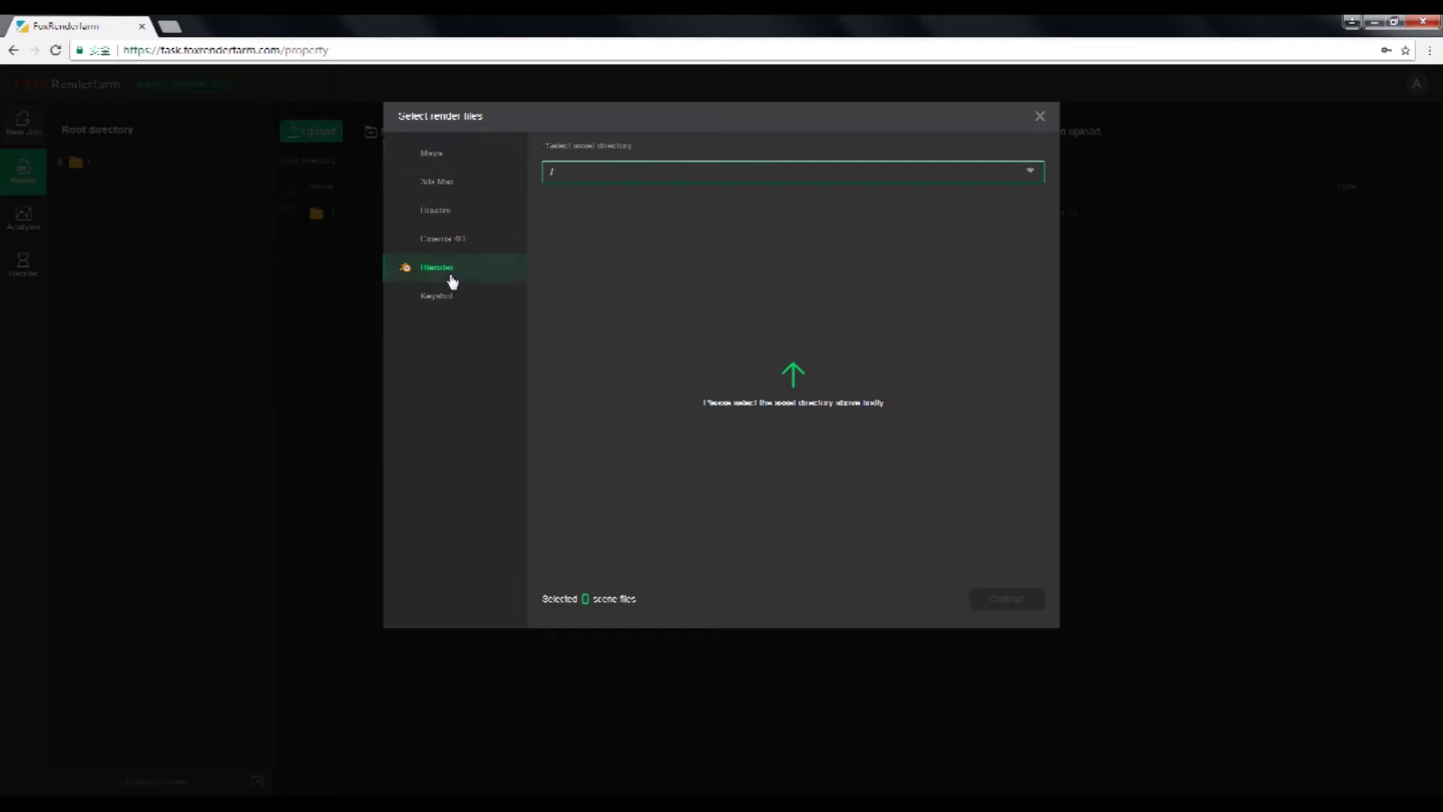
left_click(806, 179)
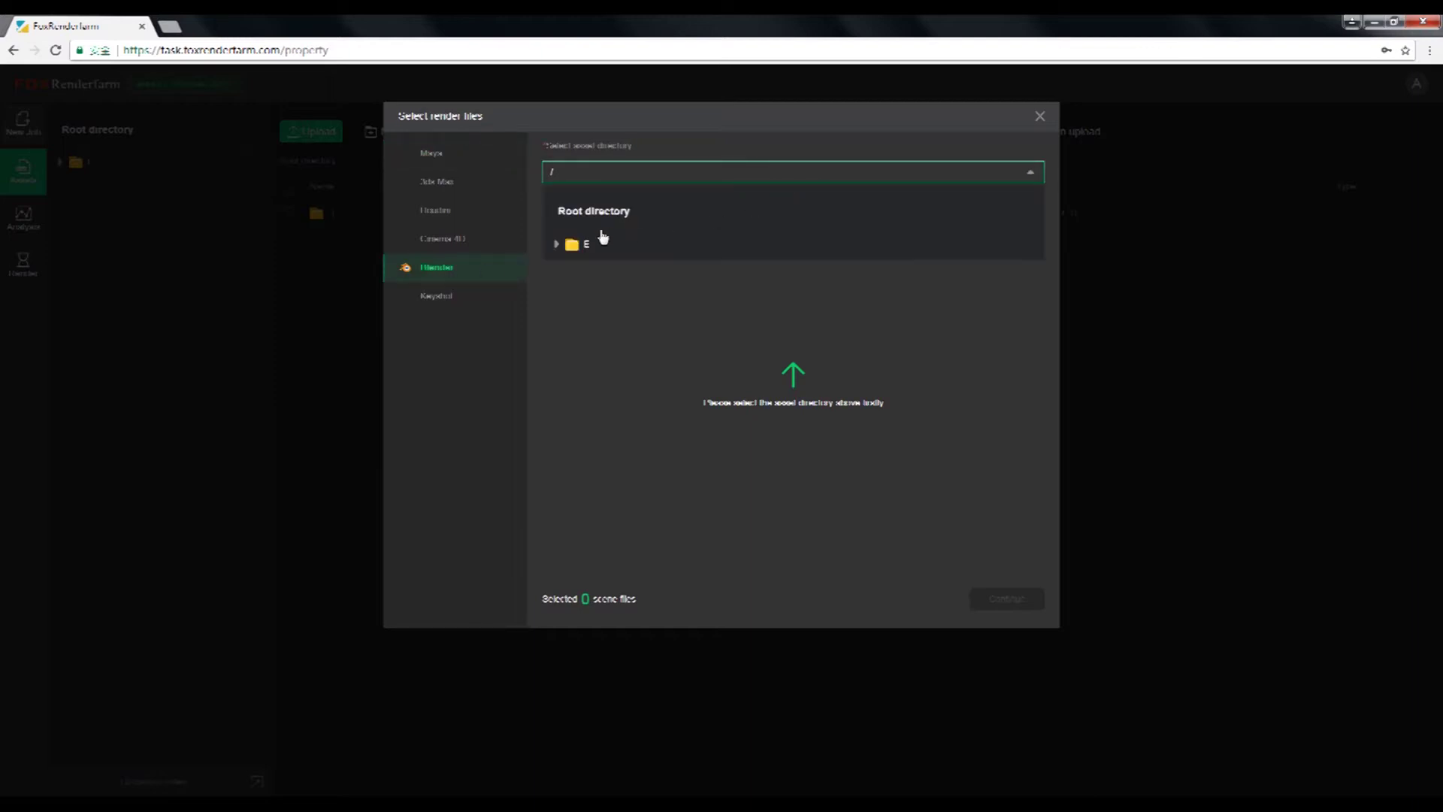
left_click(585, 244)
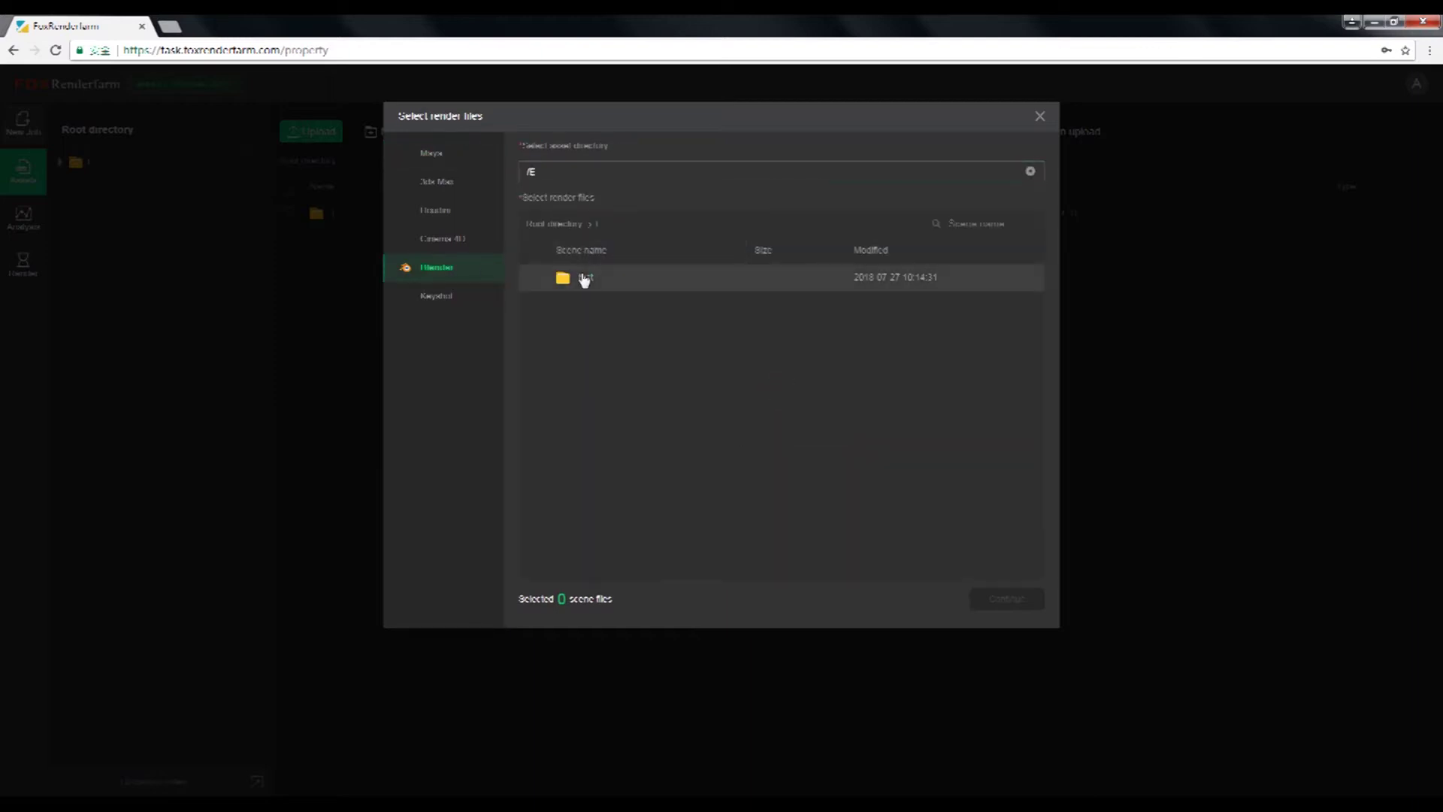
left_click(585, 278)
left_click(585, 278)
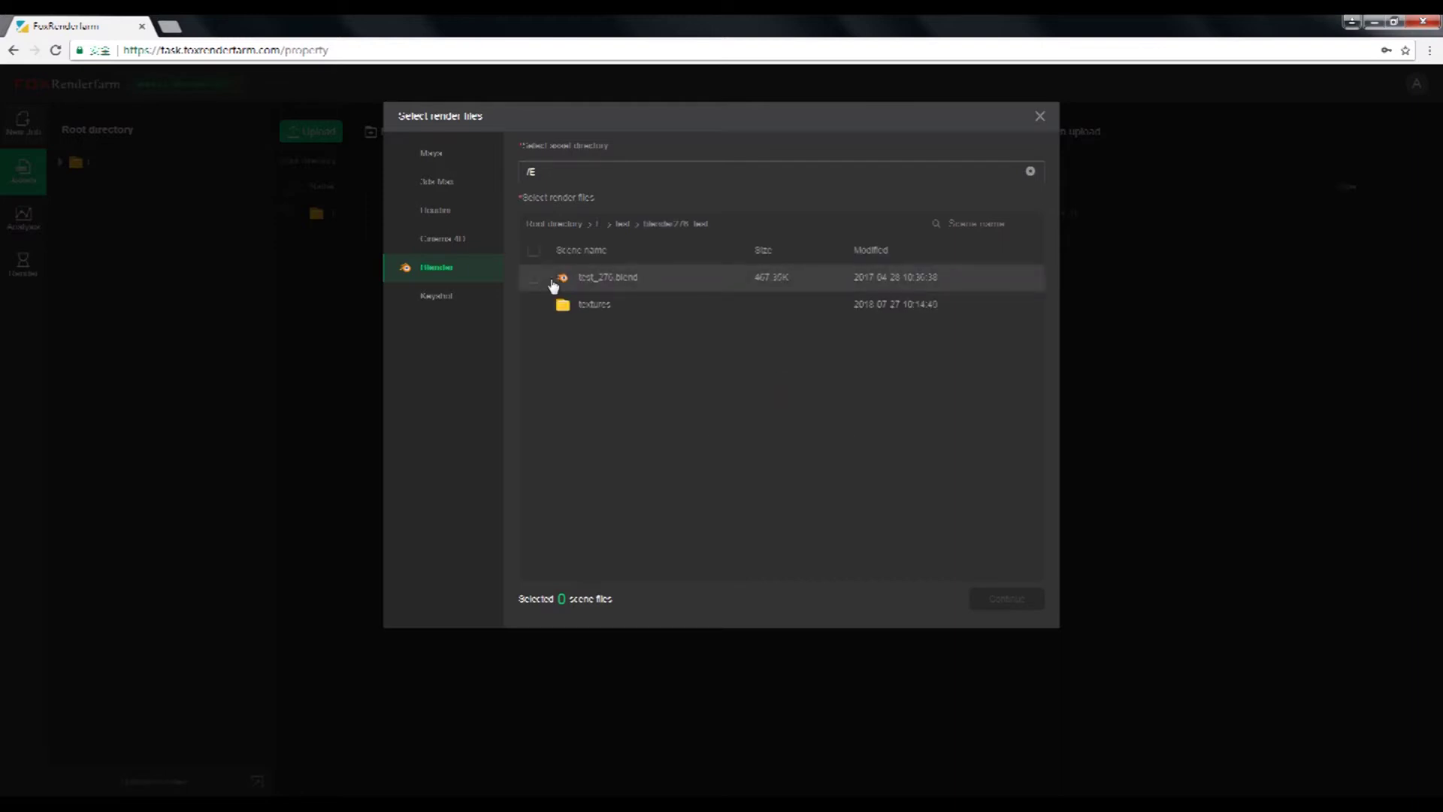
left_click(535, 279)
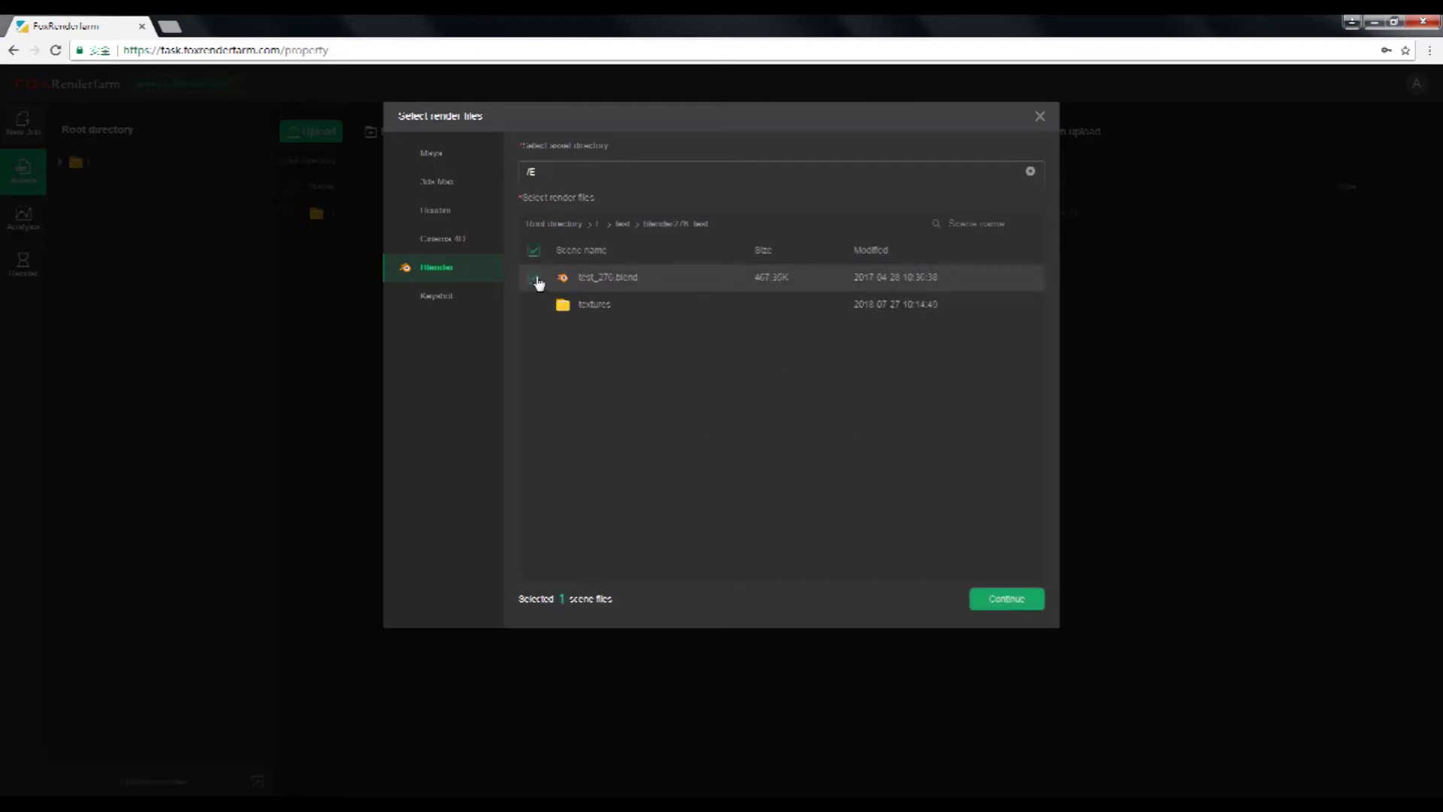
left_click(1018, 599)
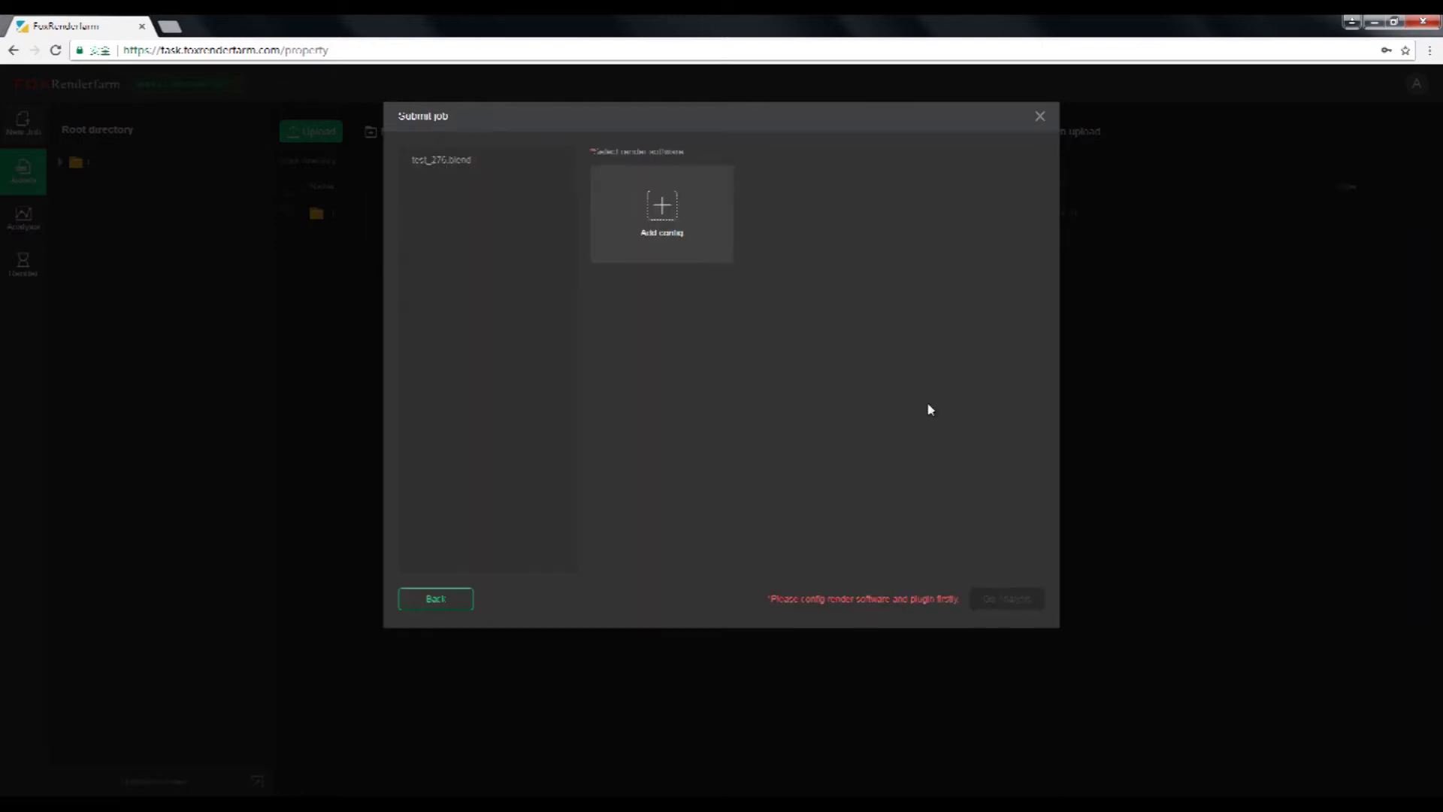
Save a test_blender config with Blender 2.76b and submit the job for analysis
left_click(657, 218)
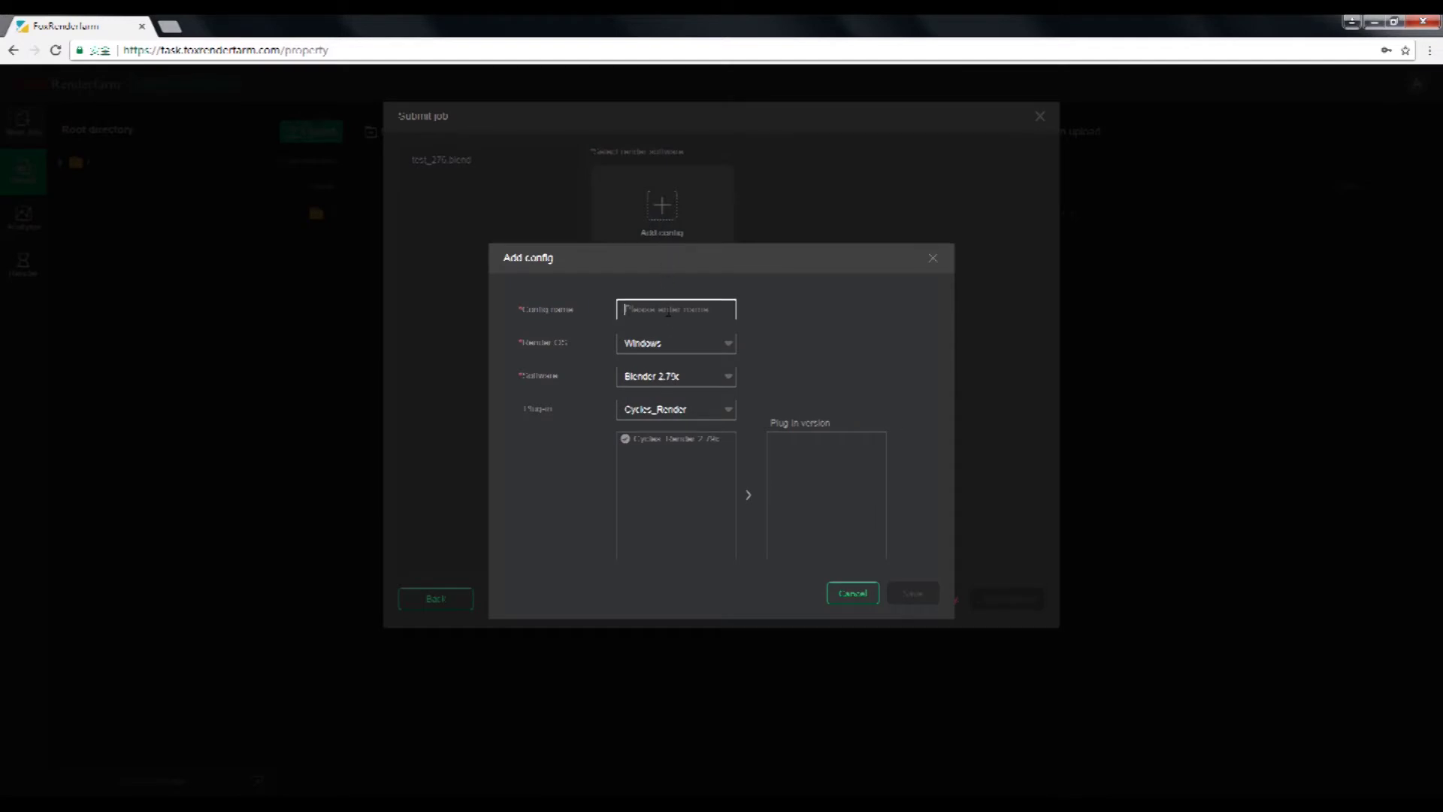
type("test")
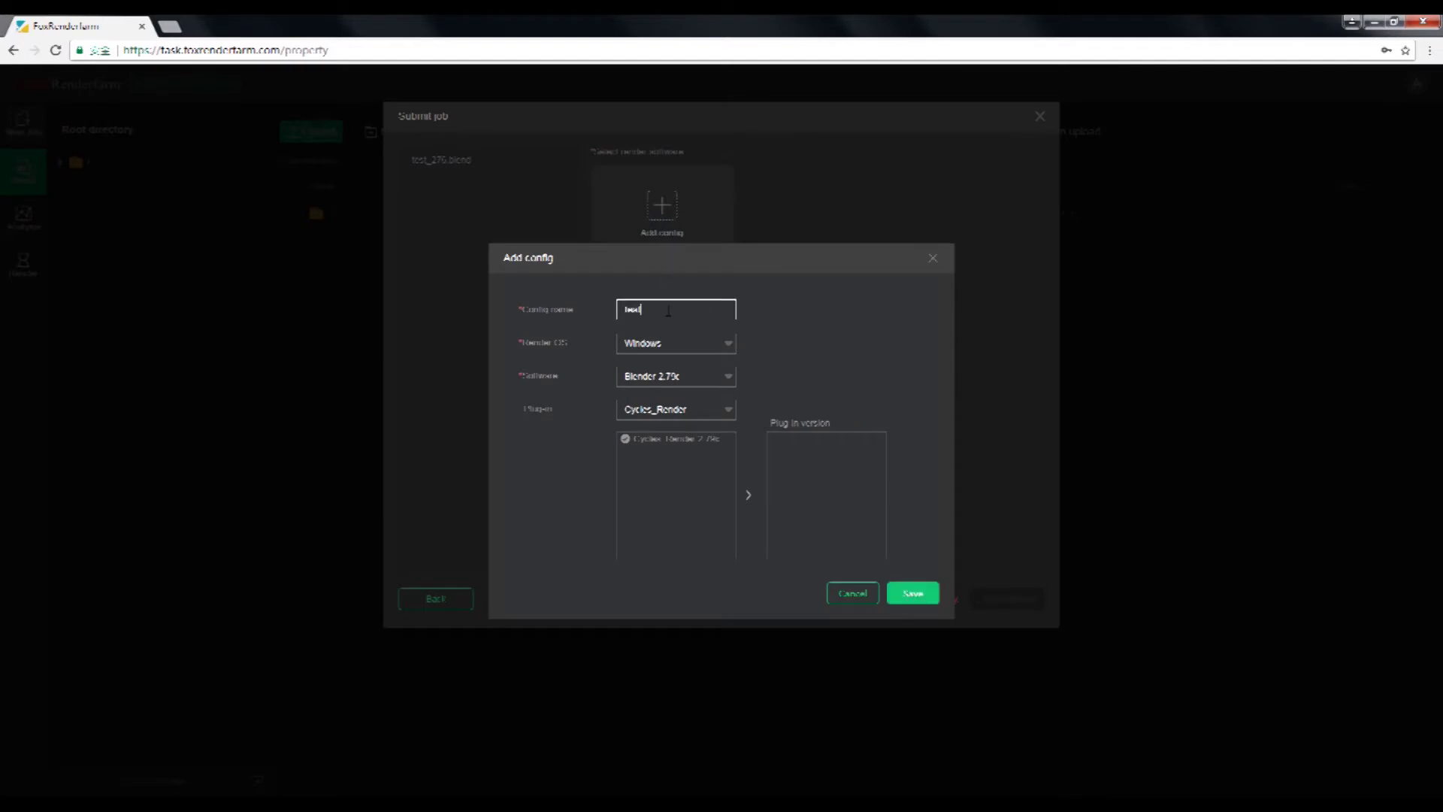
type("_blen")
type("der")
left_click(686, 376)
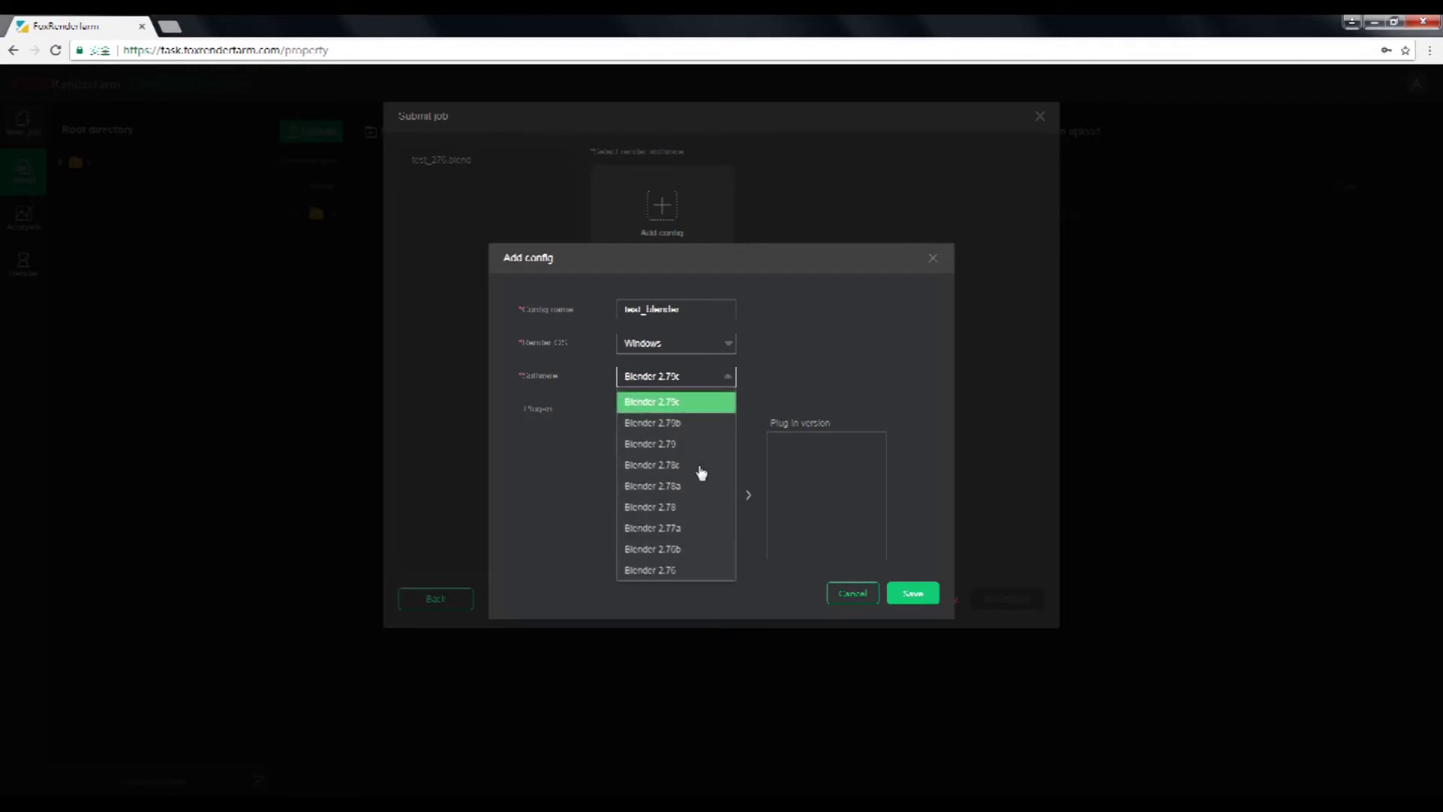
left_click(679, 550)
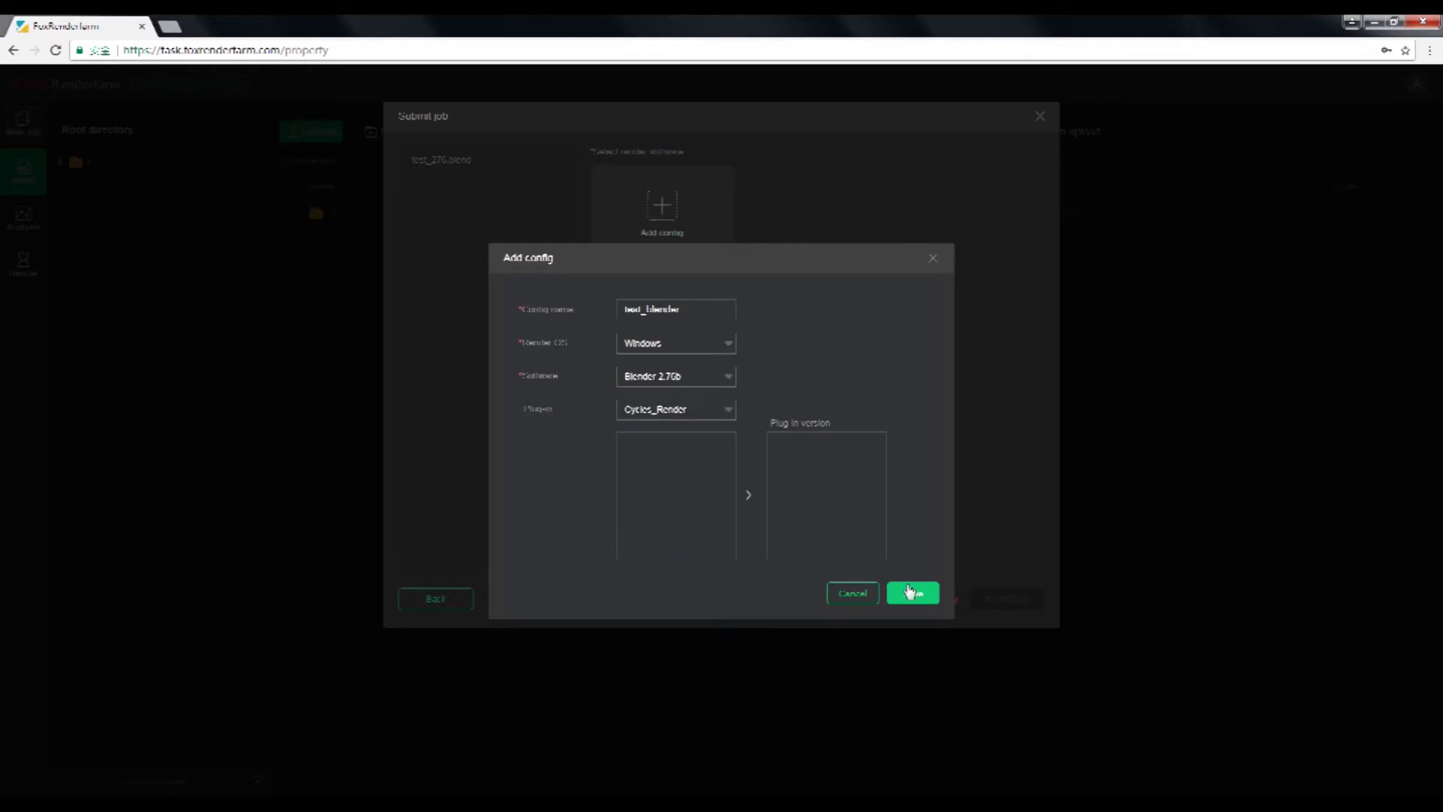
left_click(911, 593)
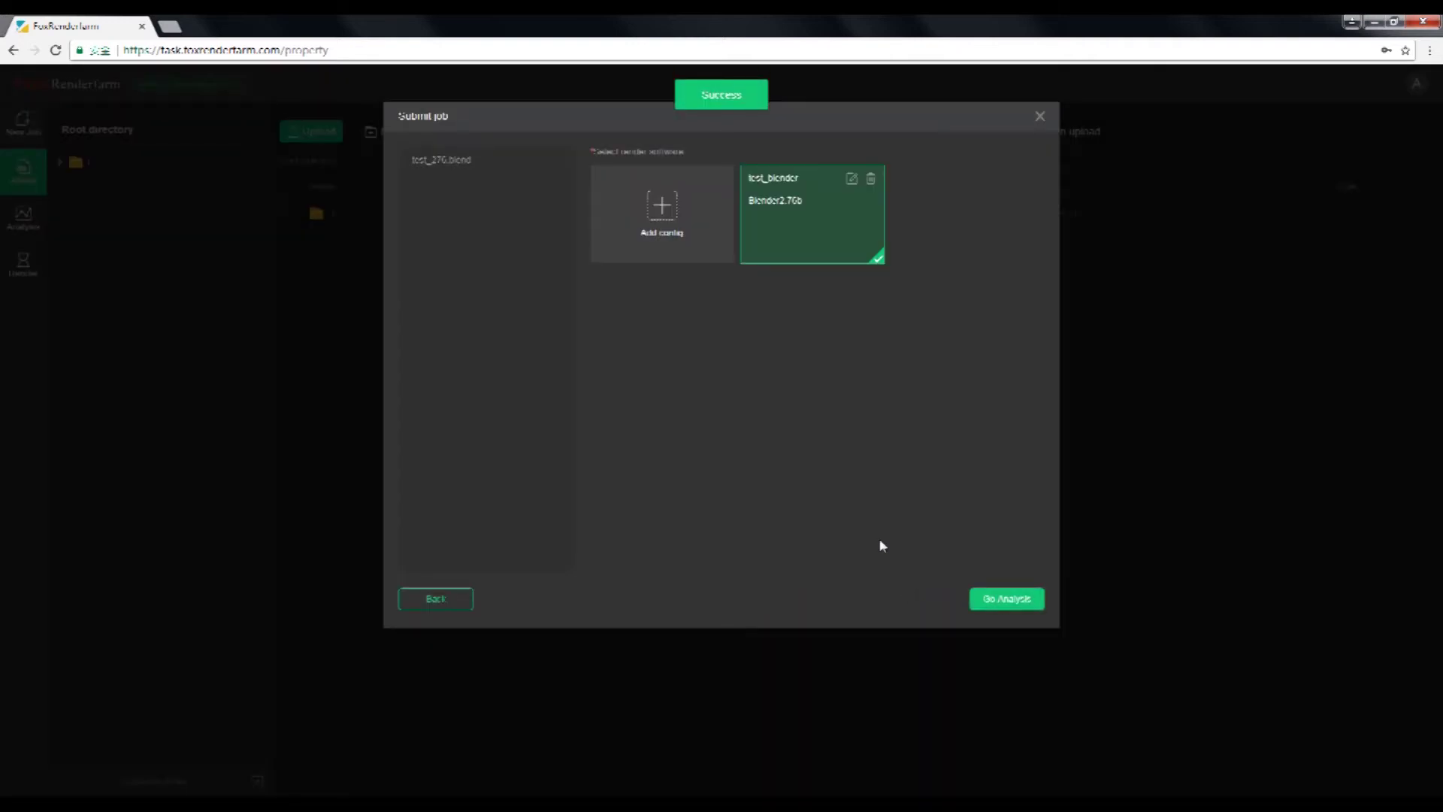
left_click(1017, 602)
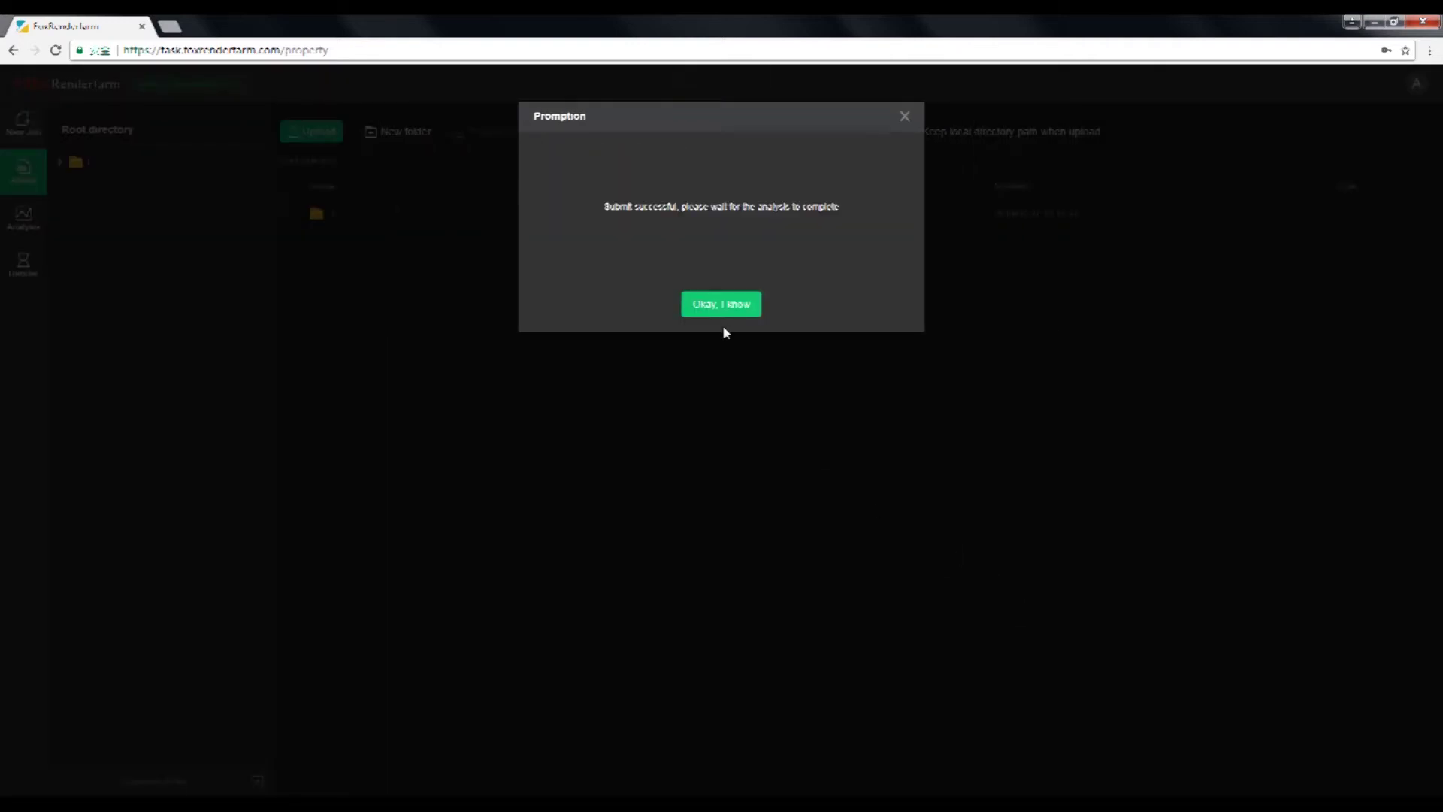
Acknowledge the submission, open test_276.blend's analysis result, and continue to its common settings
left_click(723, 305)
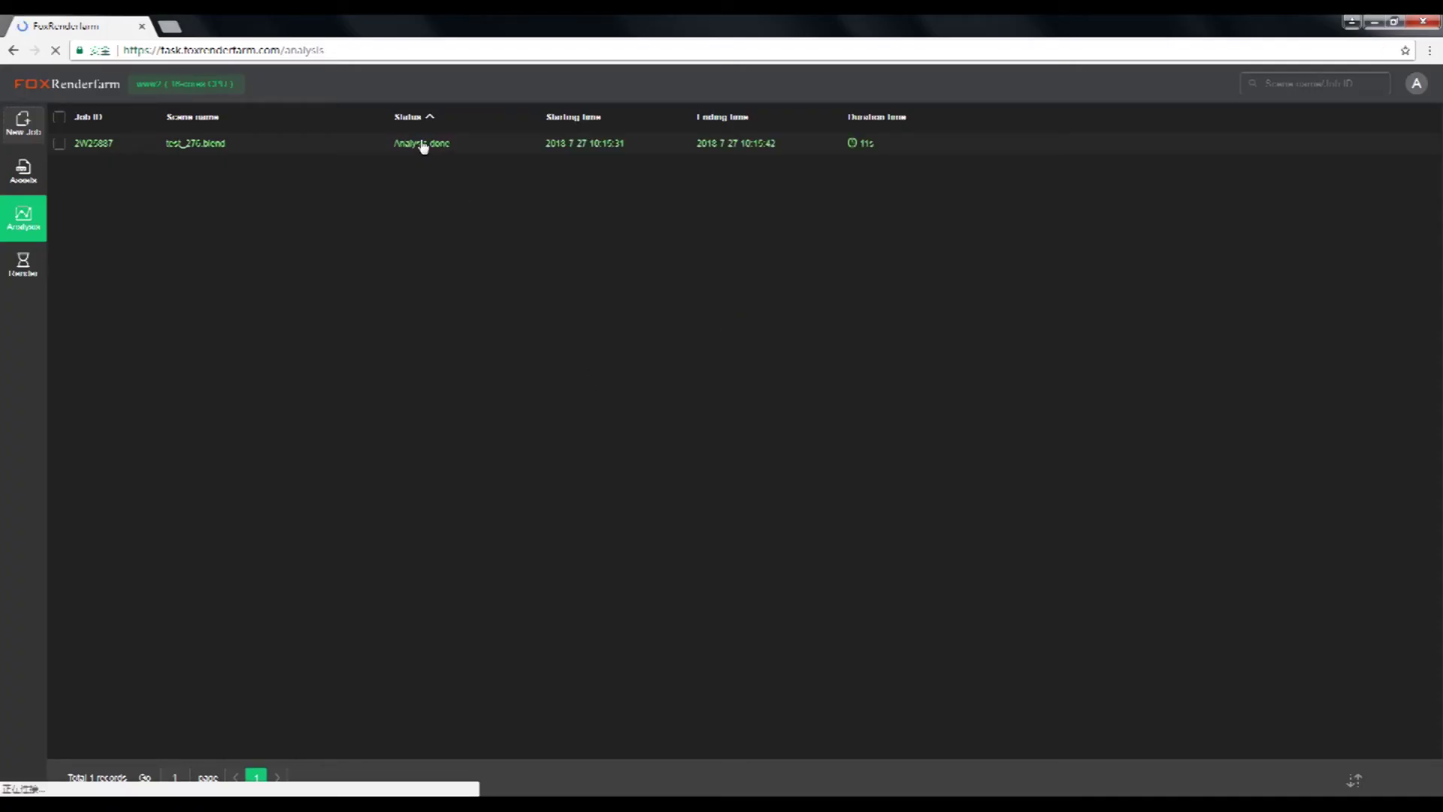
left_click(419, 144)
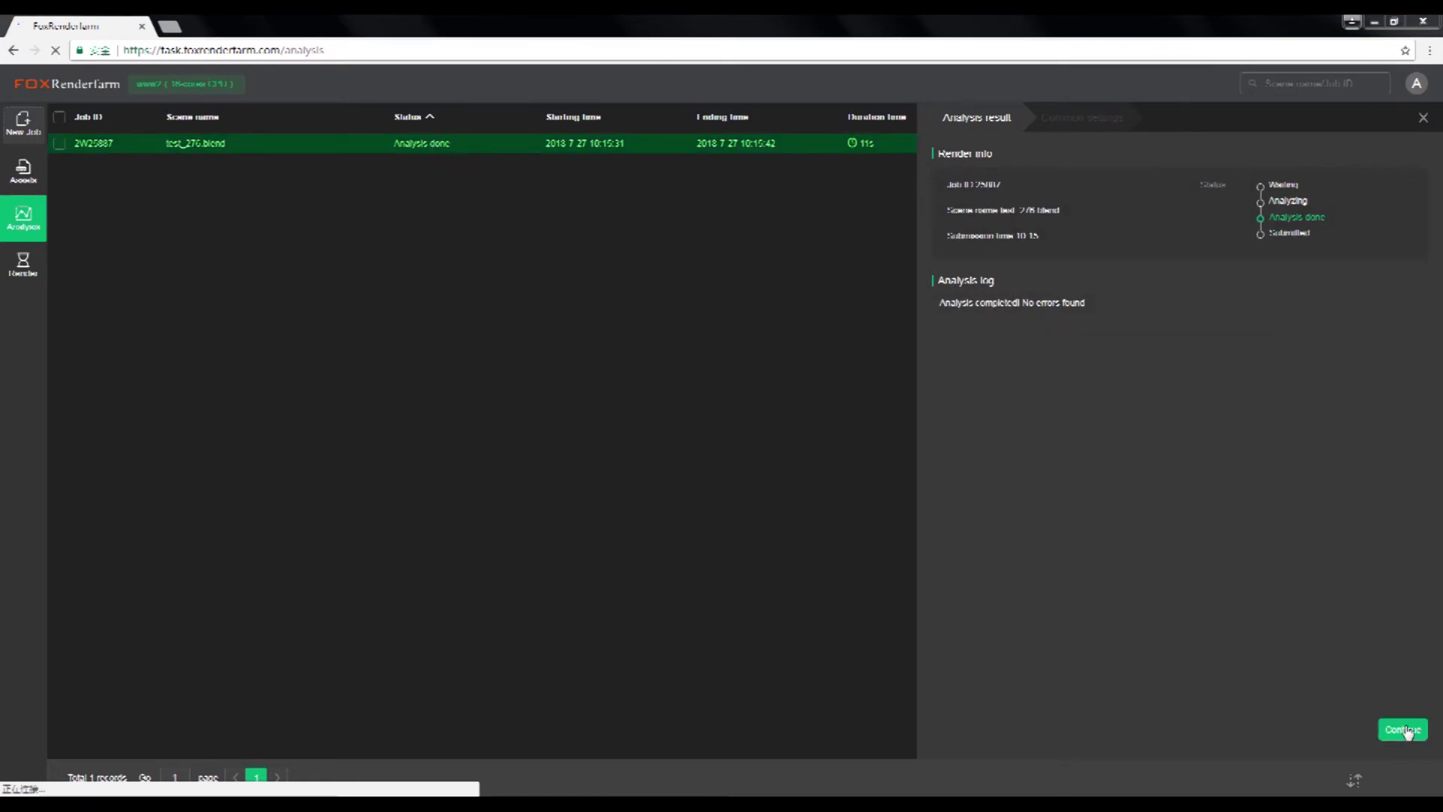
left_click(1404, 729)
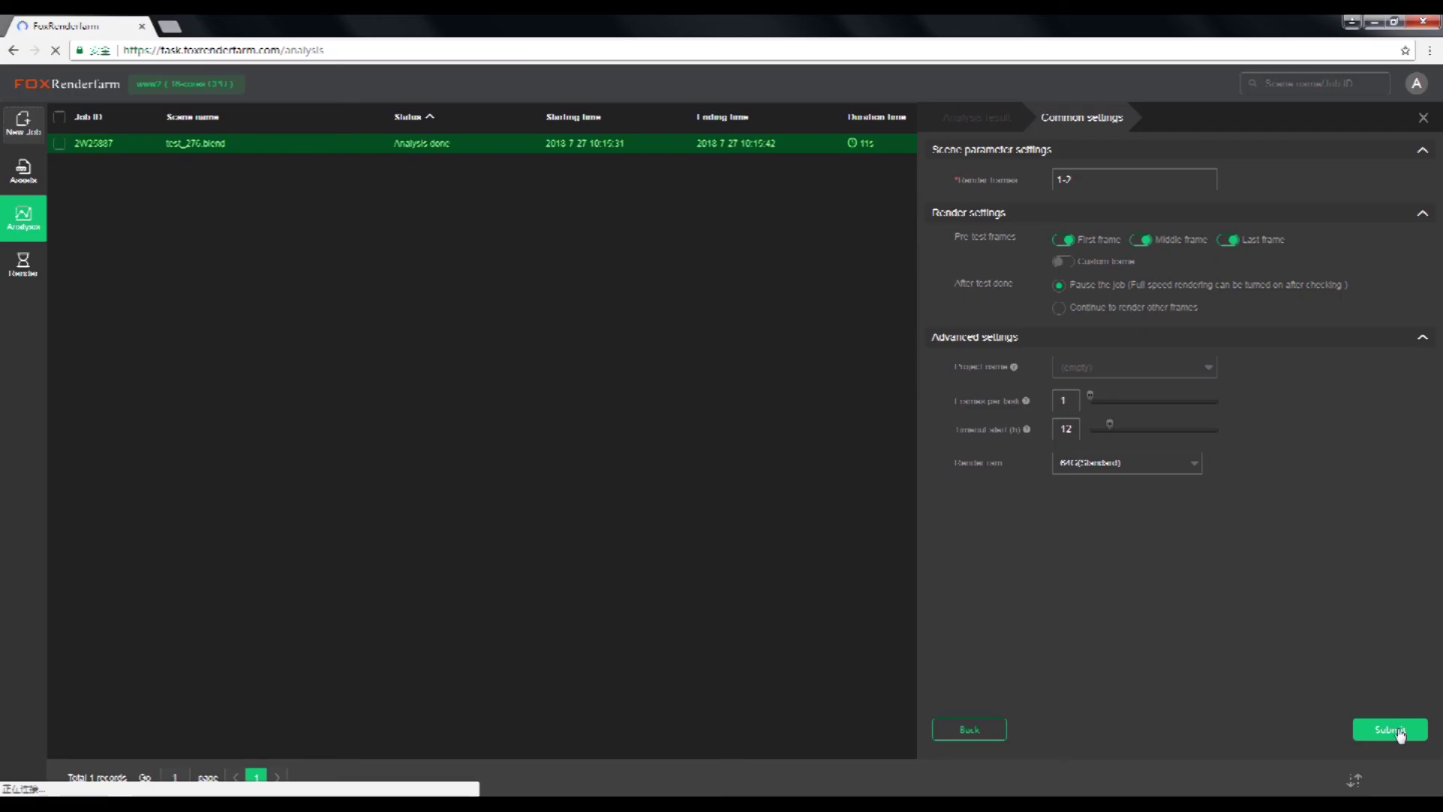
Submit the job from Common settings to the render queue
left_click(1400, 732)
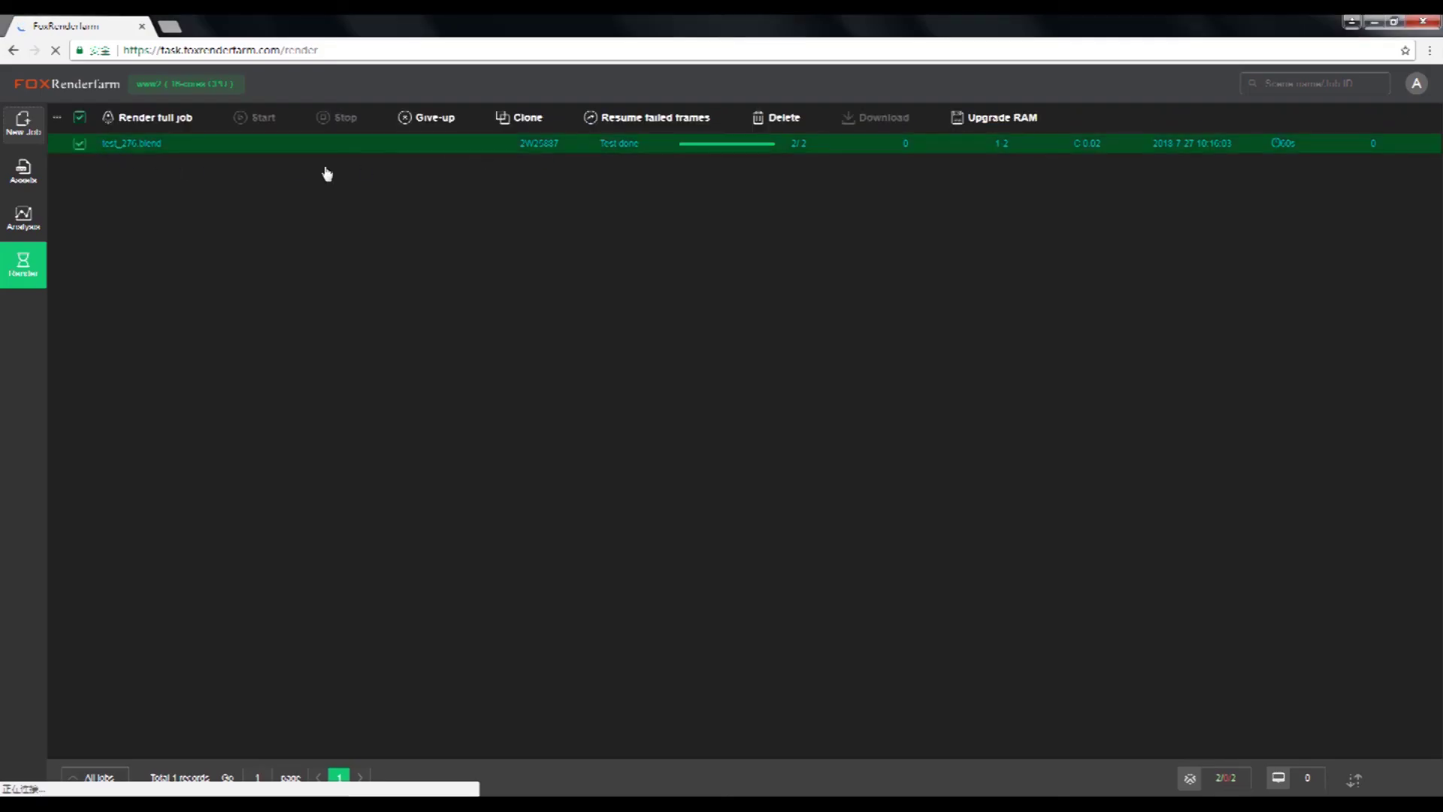
Reselect the test_276.blend job and render the full job until it reads Done
left_click(78, 143)
left_click(78, 144)
left_click(158, 120)
left_click(80, 144)
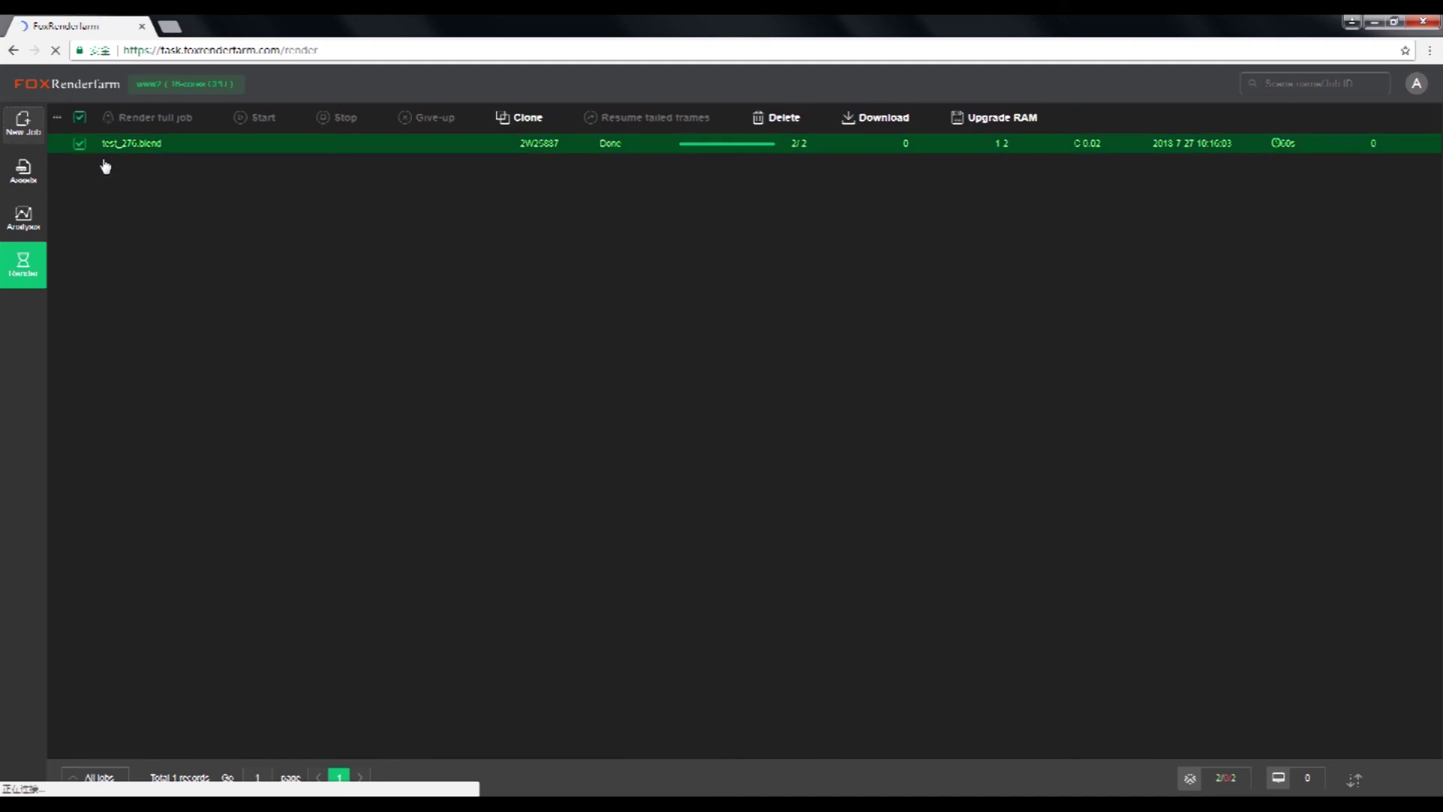